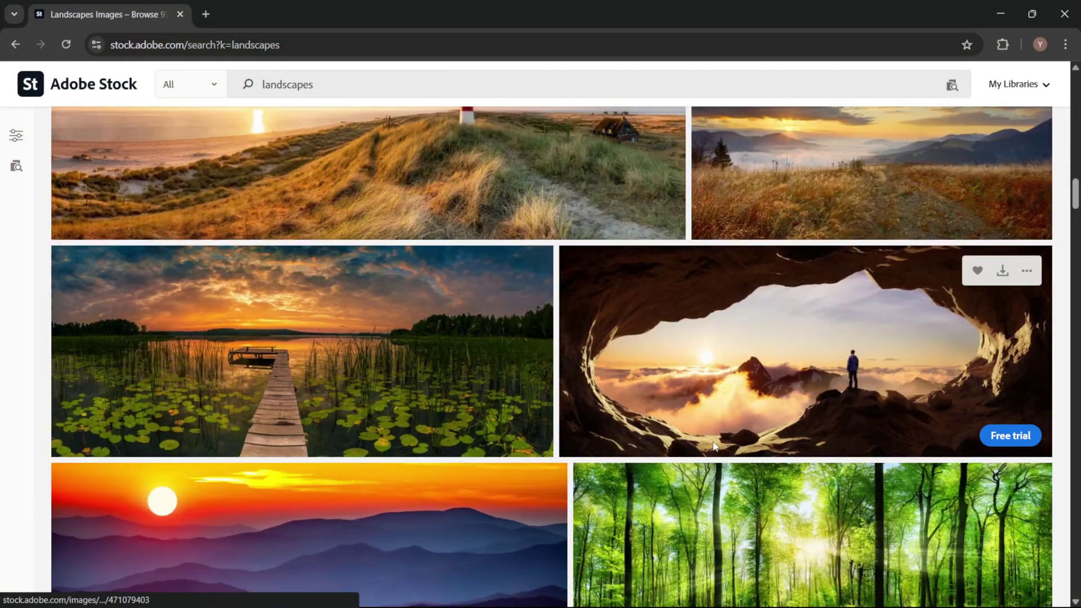
scroll(714, 447, down, 2)
scroll(714, 448, down, 3)
scroll(714, 448, down, 2)
scroll(714, 448, down, 2)
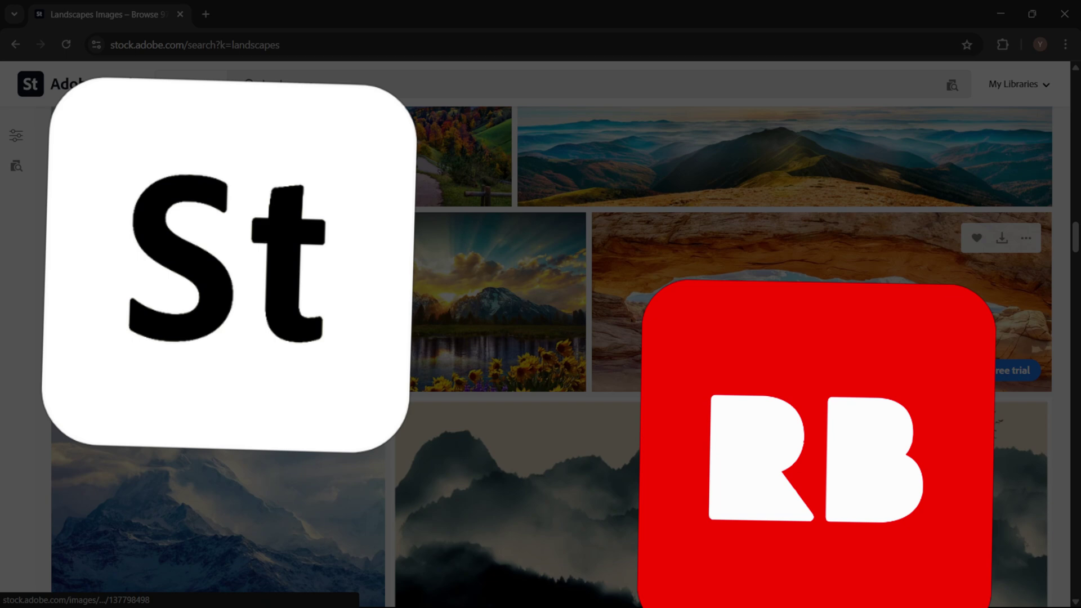
scroll(714, 448, down, 3)
scroll(714, 448, down, 3)
scroll(714, 448, down, 2)
scroll(714, 447, down, 1)
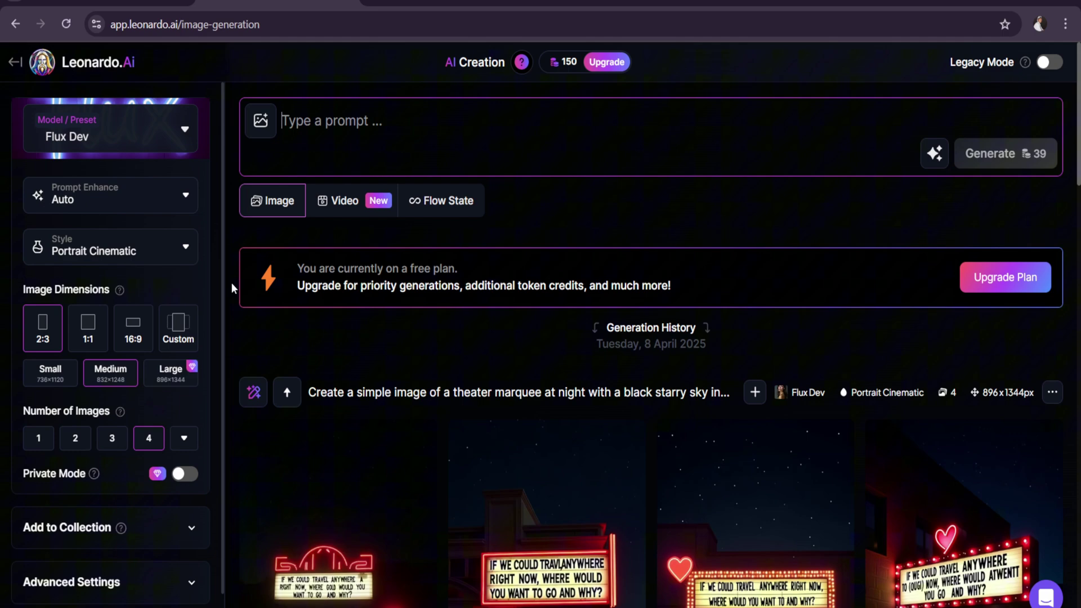
Apply the Stock Photography preset, keep contrast at Medium, and close the Models and Presets panel.
click(114, 140)
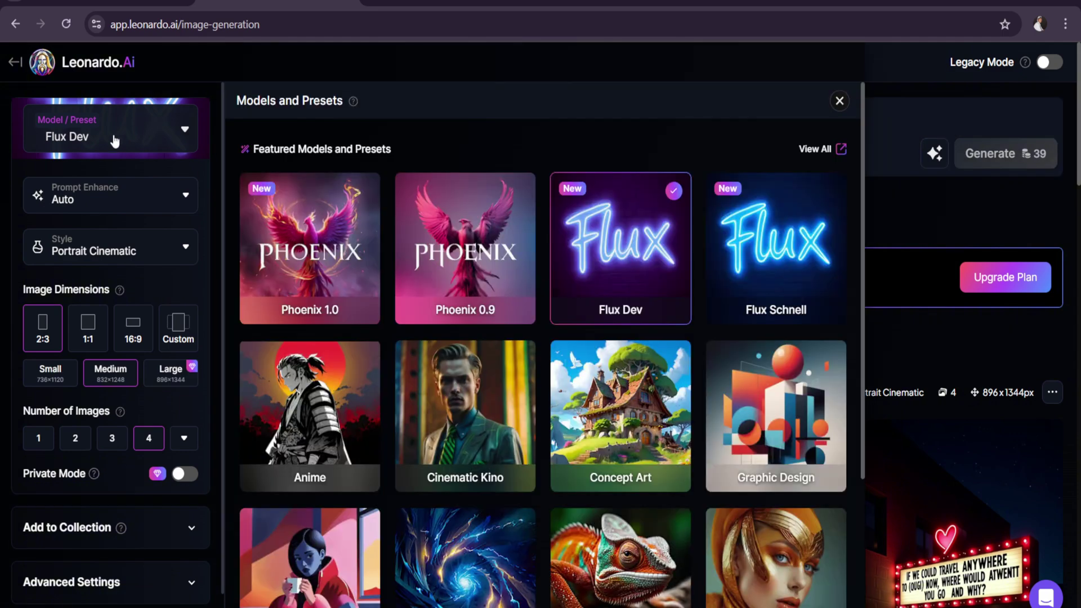
scroll(475, 445, down, 3)
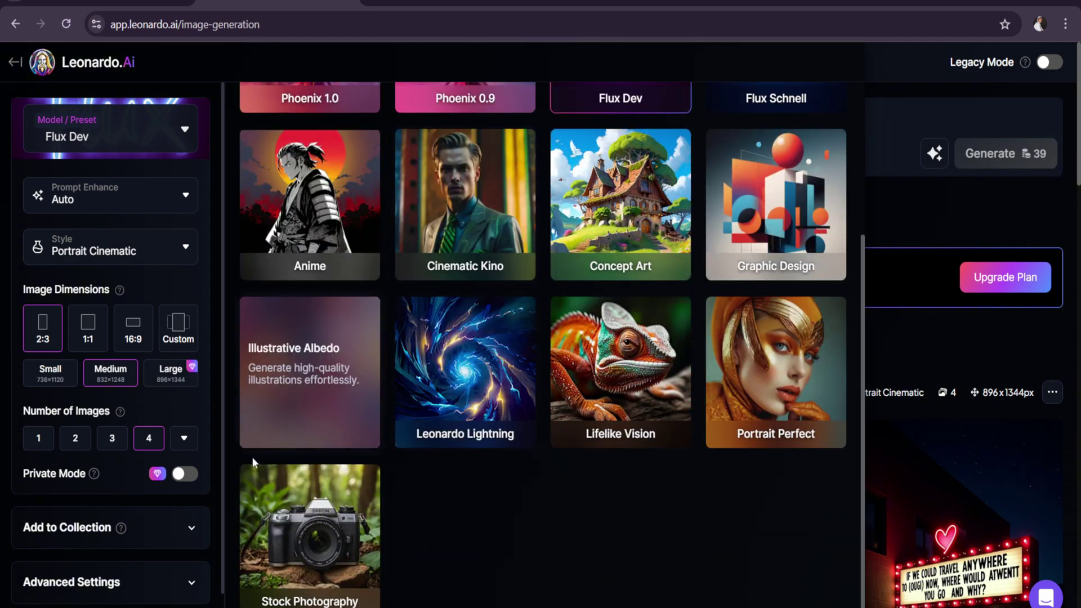
click(328, 508)
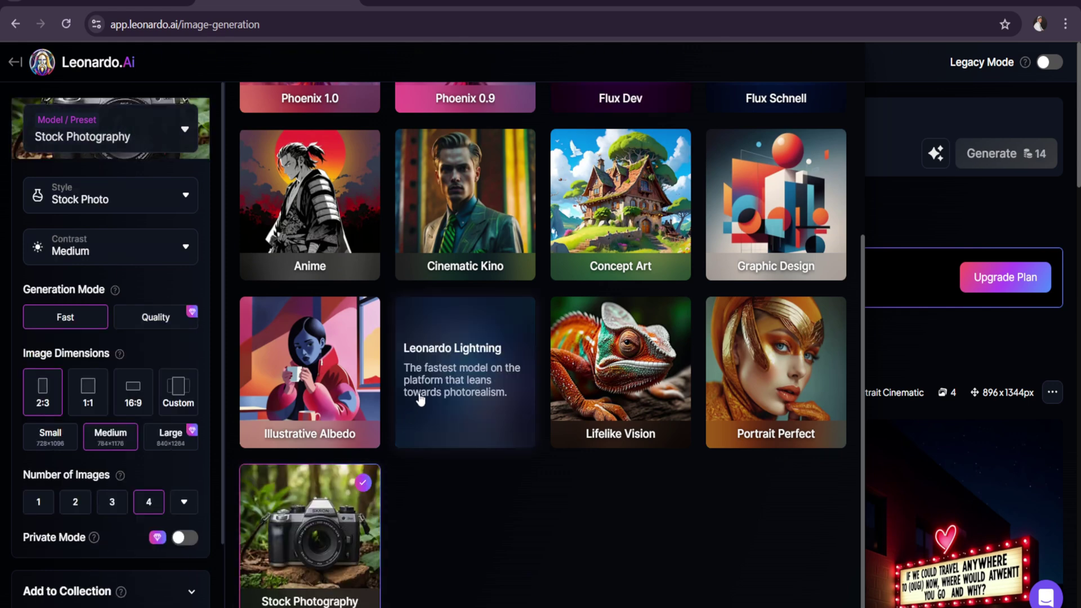
click(109, 266)
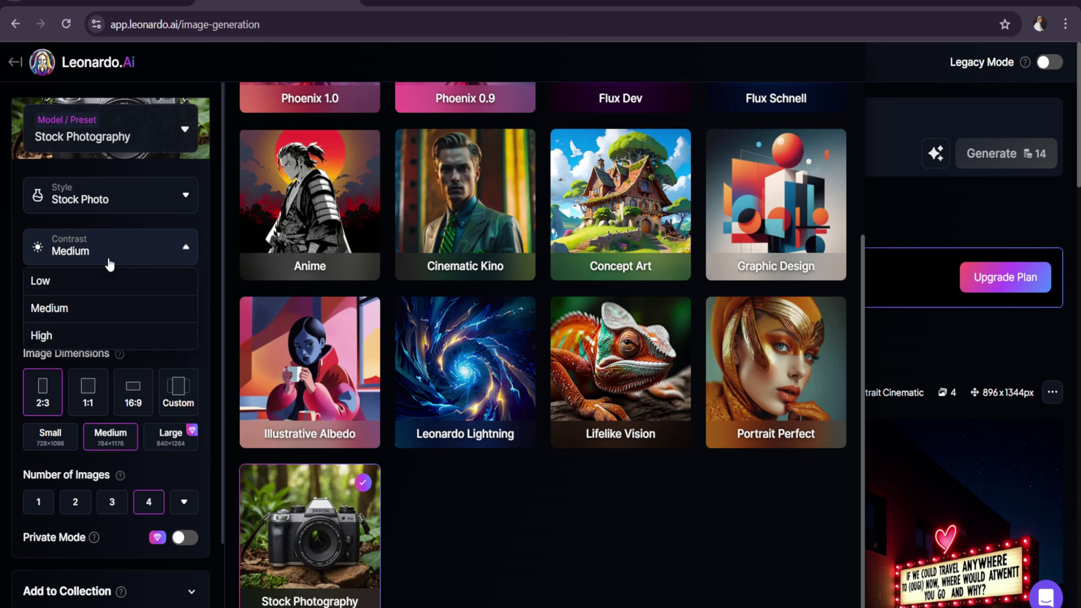
click(75, 309)
scroll(67, 359, down, 2)
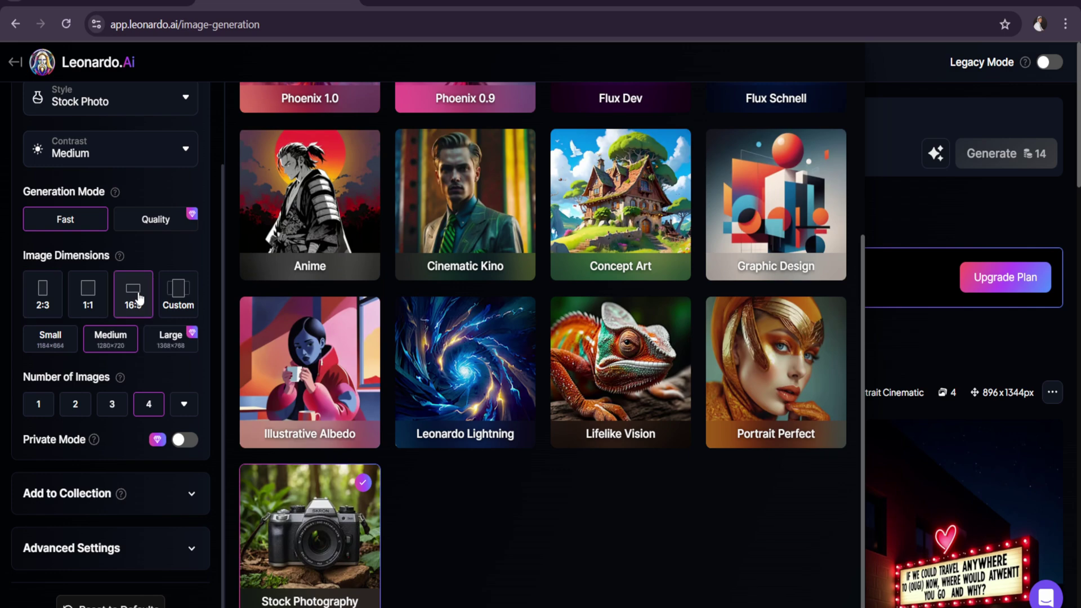
scroll(386, 250, up, 4)
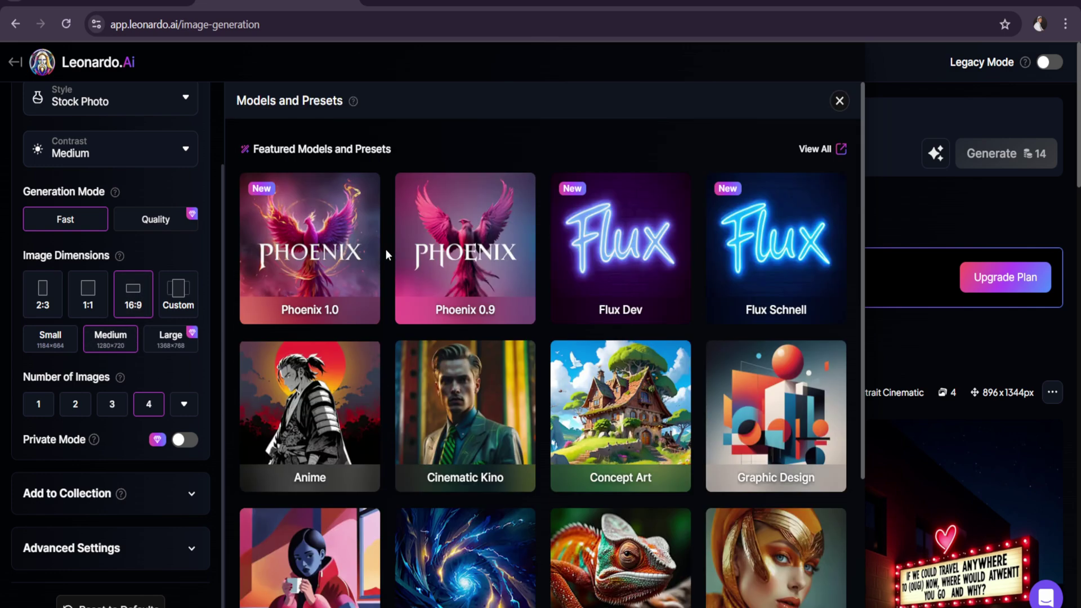
click(838, 103)
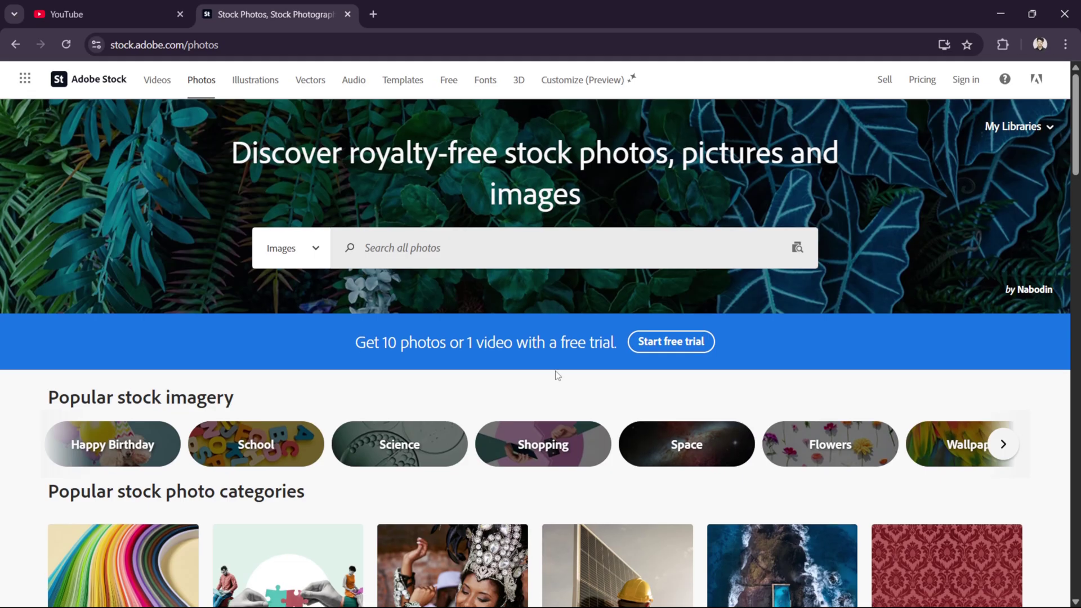
scroll(555, 375, down, 4)
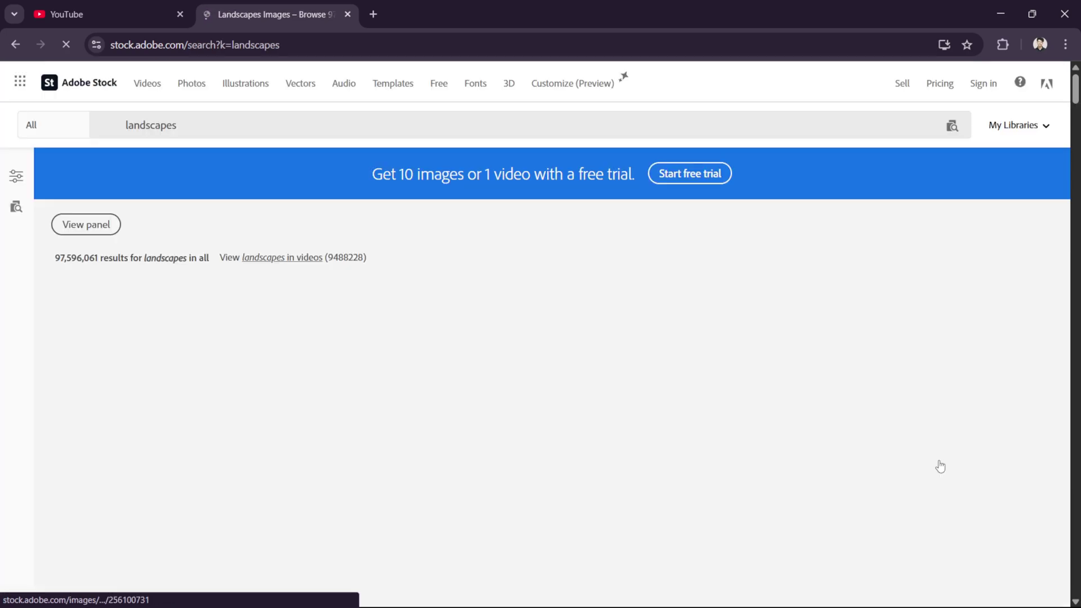
scroll(571, 473, down, 2)
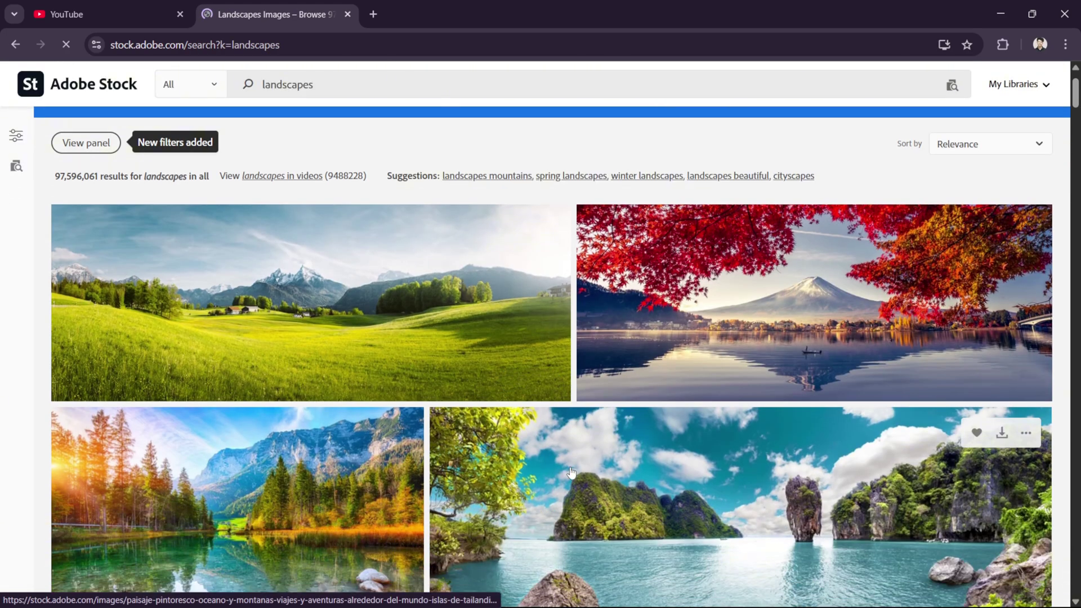
scroll(570, 473, down, 2)
scroll(570, 474, down, 2)
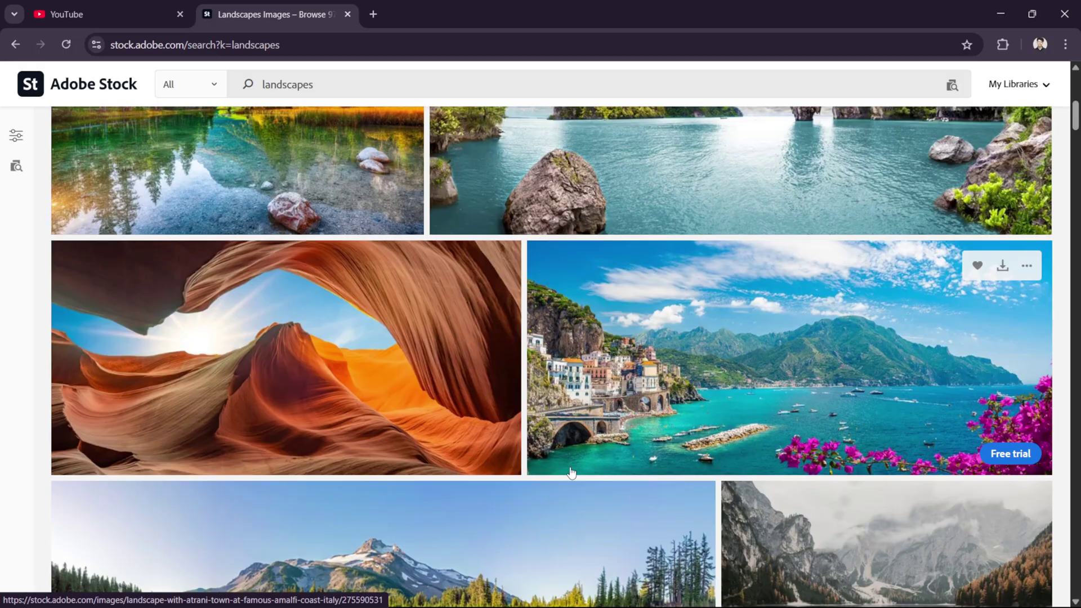
scroll(571, 473, down, 2)
scroll(570, 474, down, 2)
scroll(570, 473, down, 2)
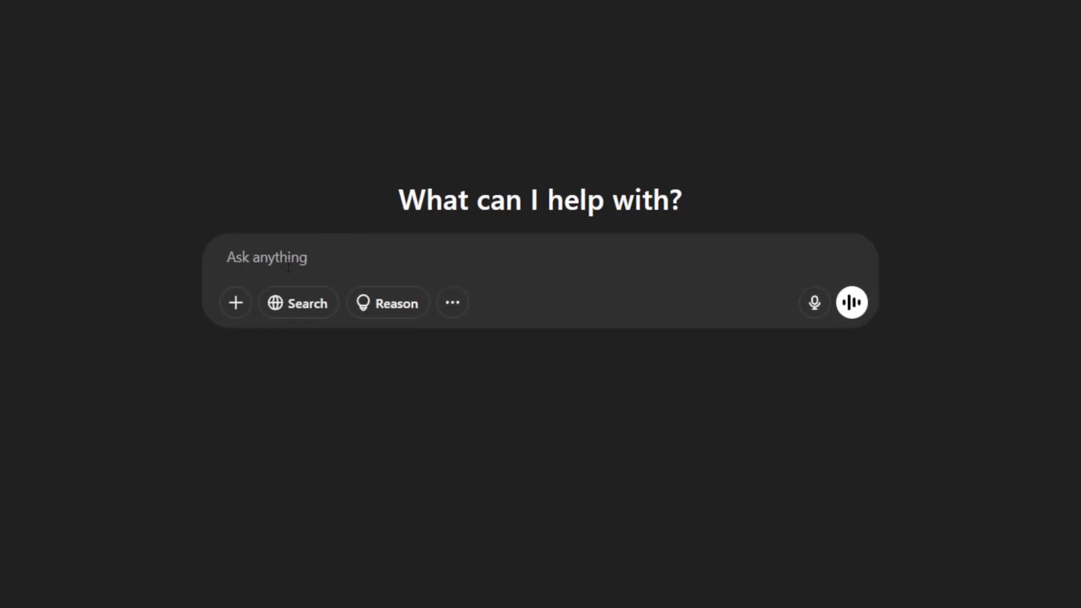
Ask ChatGPT for landscape stock-photo prompts and select the first Natural Landscapes prompt.
click(281, 251)
text(Write me some professional, high-quality prompts for creating realistic and detailed stock photos in the landscape category.)
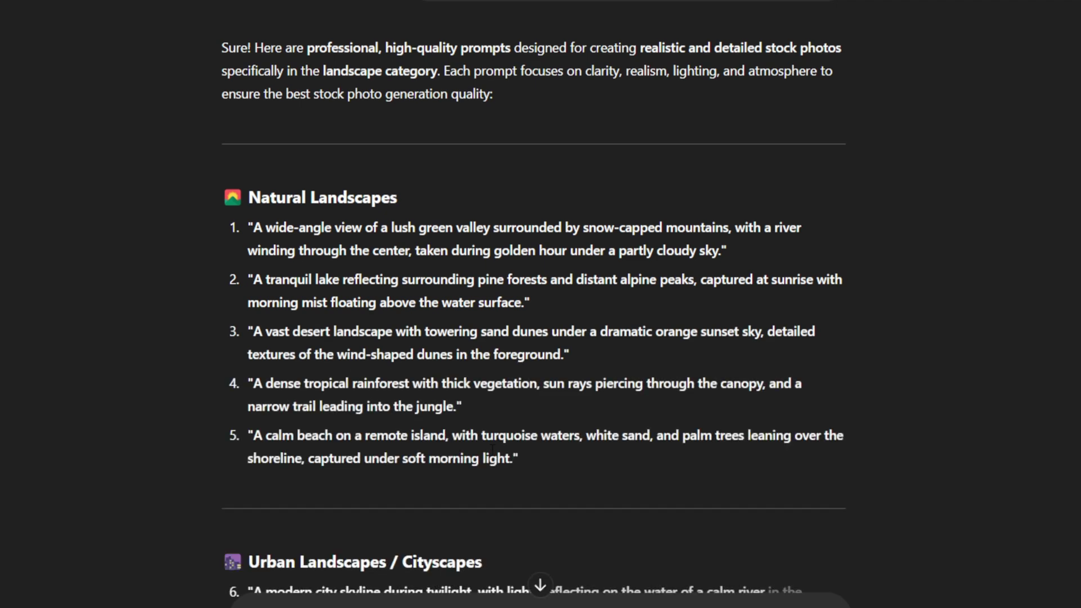
scroll(479, 321, down, 2)
scroll(478, 321, down, 6)
scroll(287, 422, up, 8)
drag(253, 190, 725, 215)
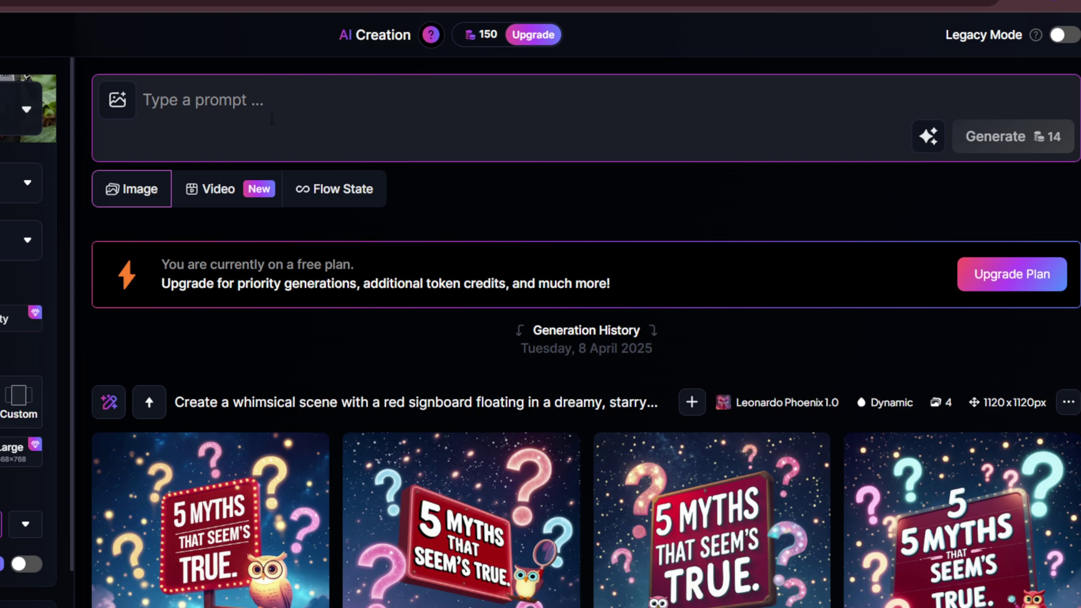
Generate four green-valley images from the pasted prompt and preview each one full size.
text(A wide-angle view of a lush green valley surrounded by snow-capped mountains, with a river winding through the center, taken during golden hour under a partly cloudy sky)
click(995, 168)
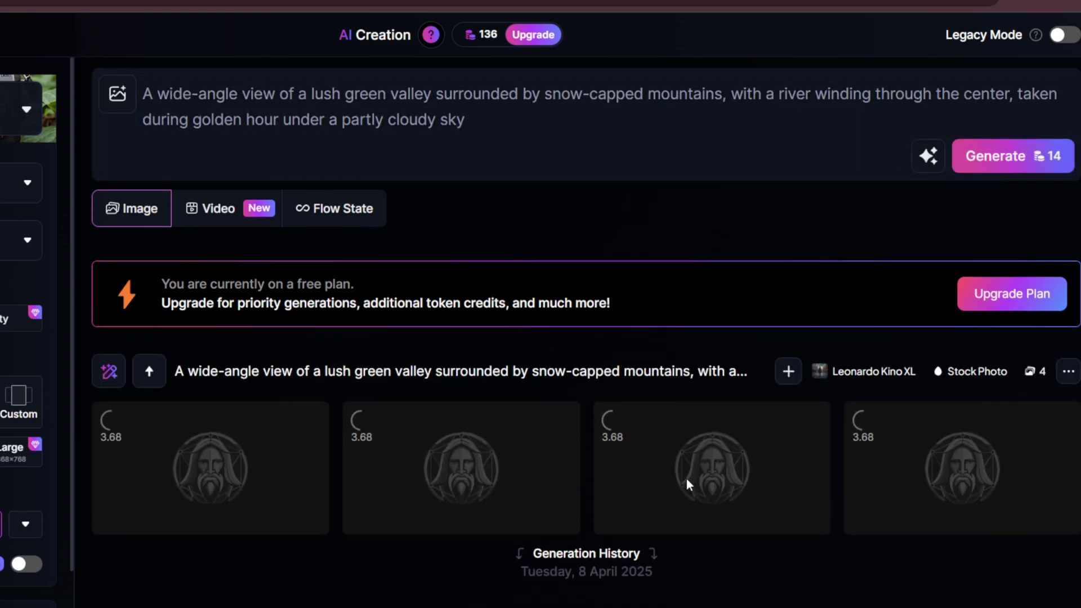
click(303, 472)
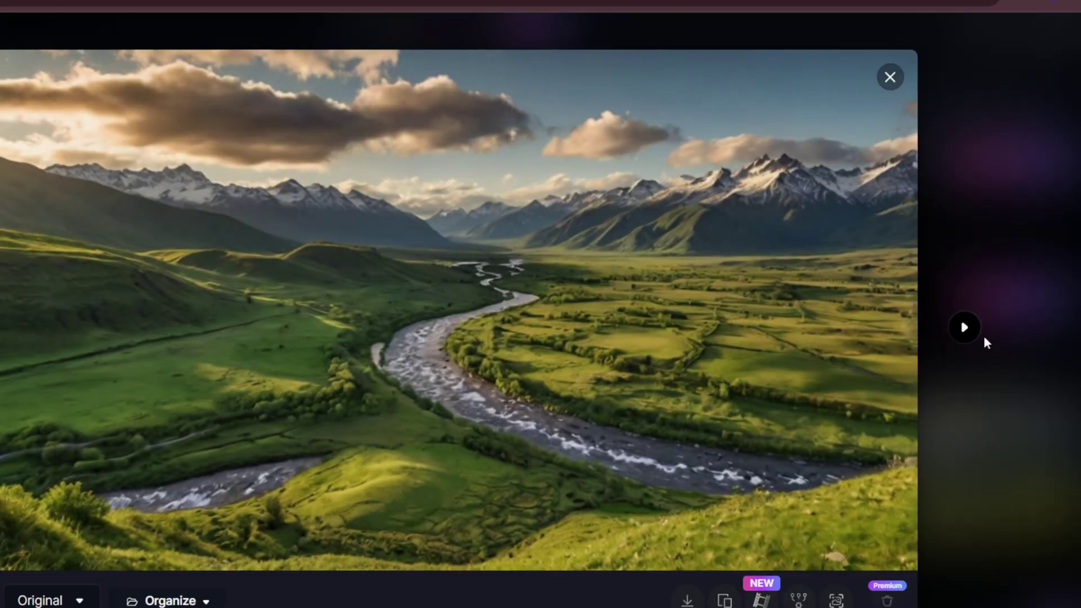
click(965, 328)
key(Left)
key(Left)
click(965, 327)
key(Left)
click(965, 327)
click(964, 327)
click(891, 76)
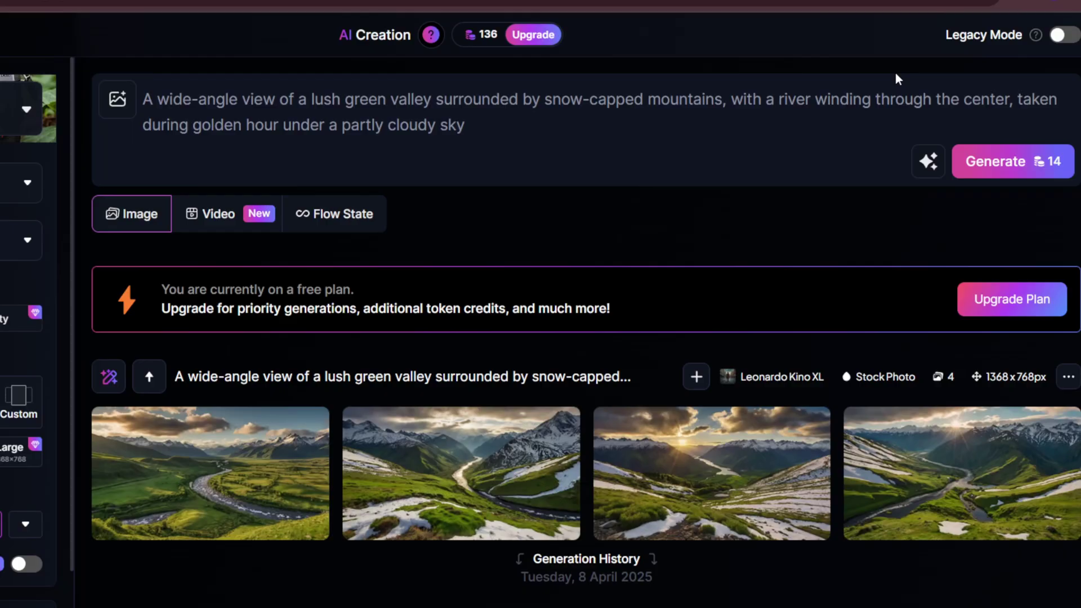
scroll(423, 439, down, 1)
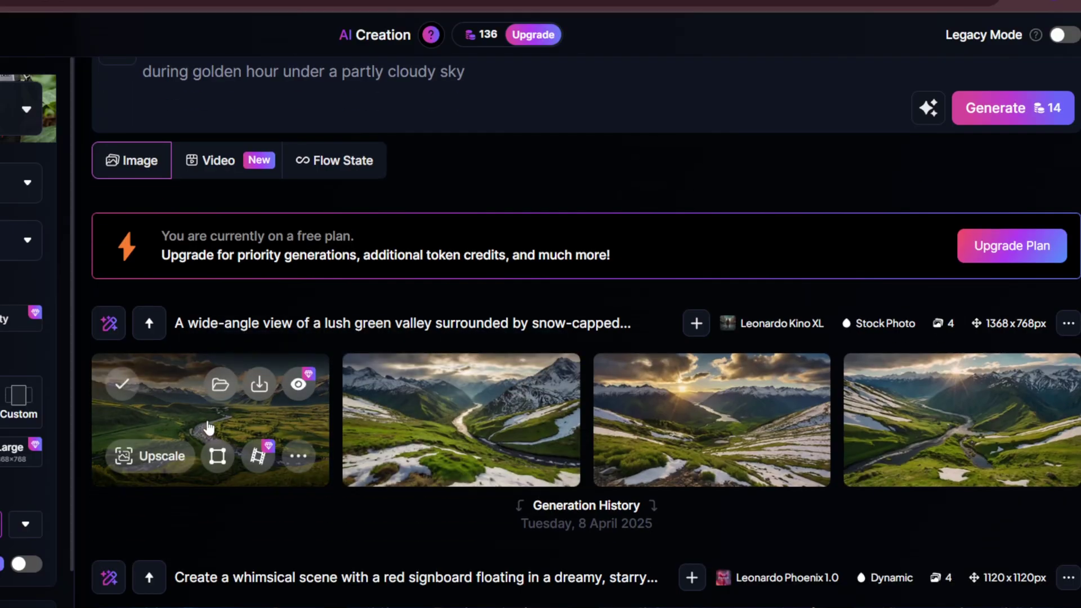
Download the first green-valley image and replace the prompt with the autumn forest prompt.
click(260, 384)
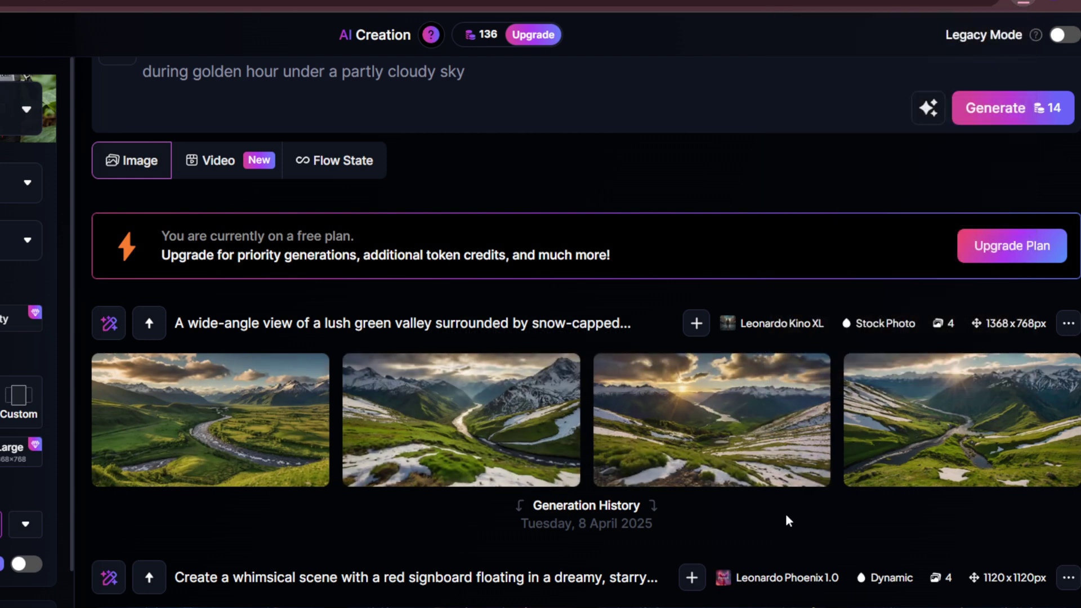
mouse_move(961, 420)
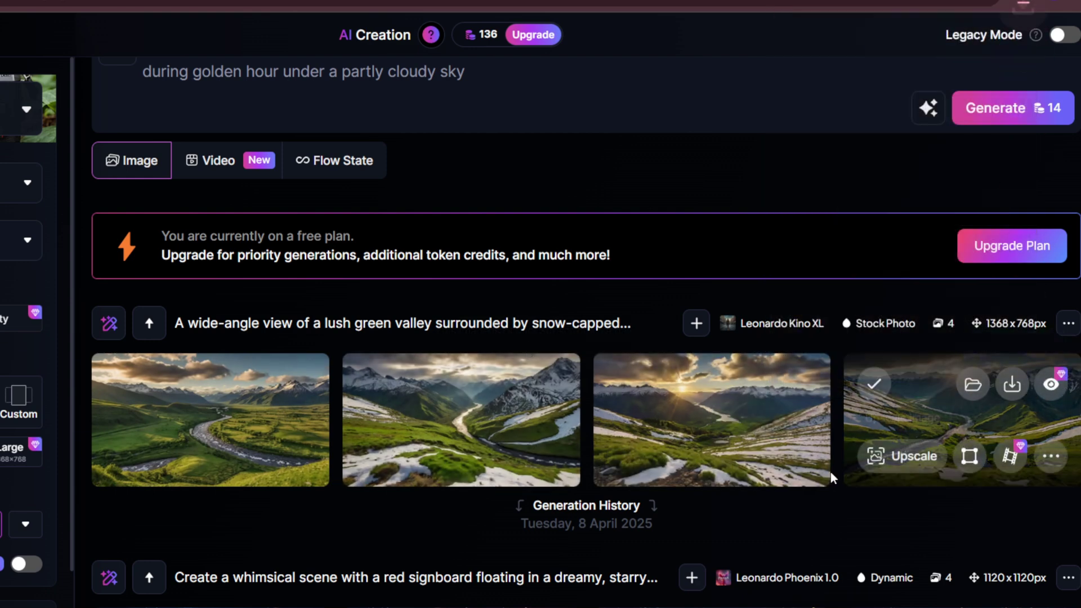
click(595, 549)
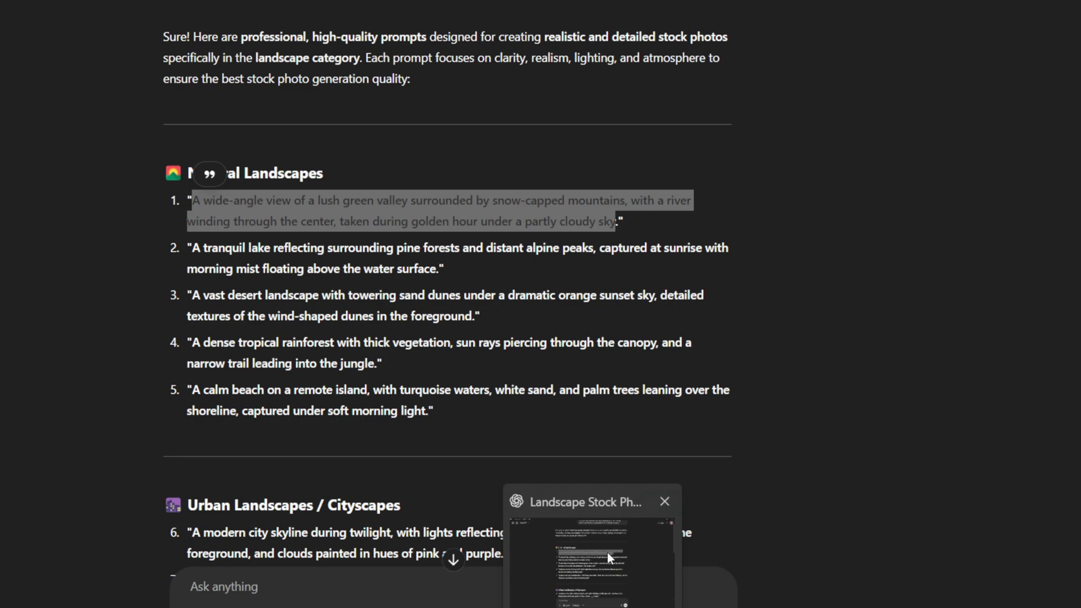
scroll(447, 338, down, 3)
scroll(448, 338, down, 4)
drag(191, 212, 397, 233)
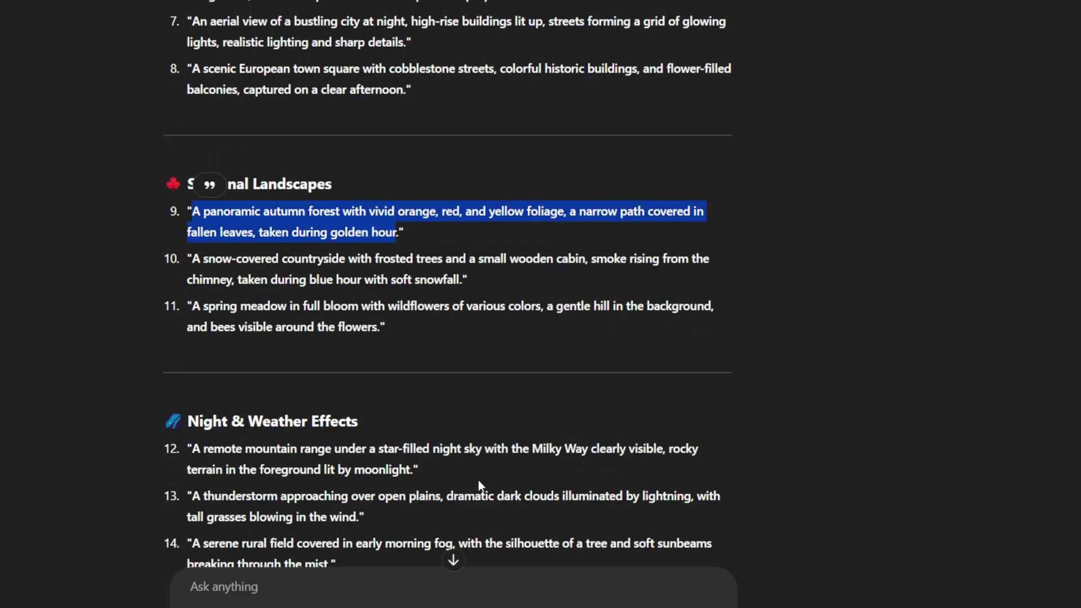
key(alt+Tab)
key(ctrl+a)
text(A panoramic autumn forest with vivid orange, red, and yellow foliage, a narrow path covered in fallen leaves, taken during golden hour)
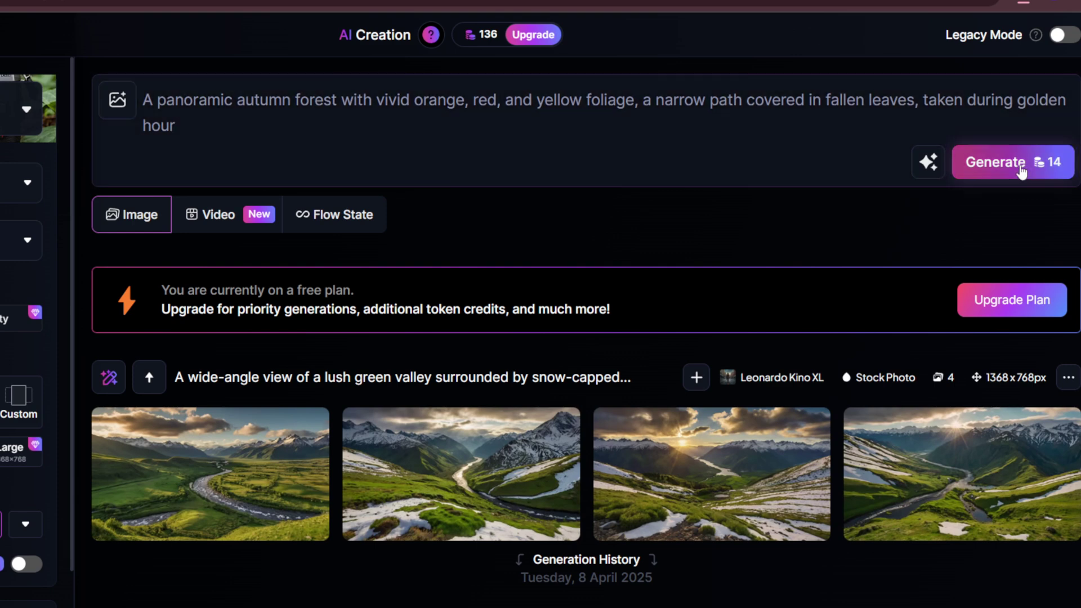
Generate images from the autumn forest prompt and preview the first two full size.
click(1020, 164)
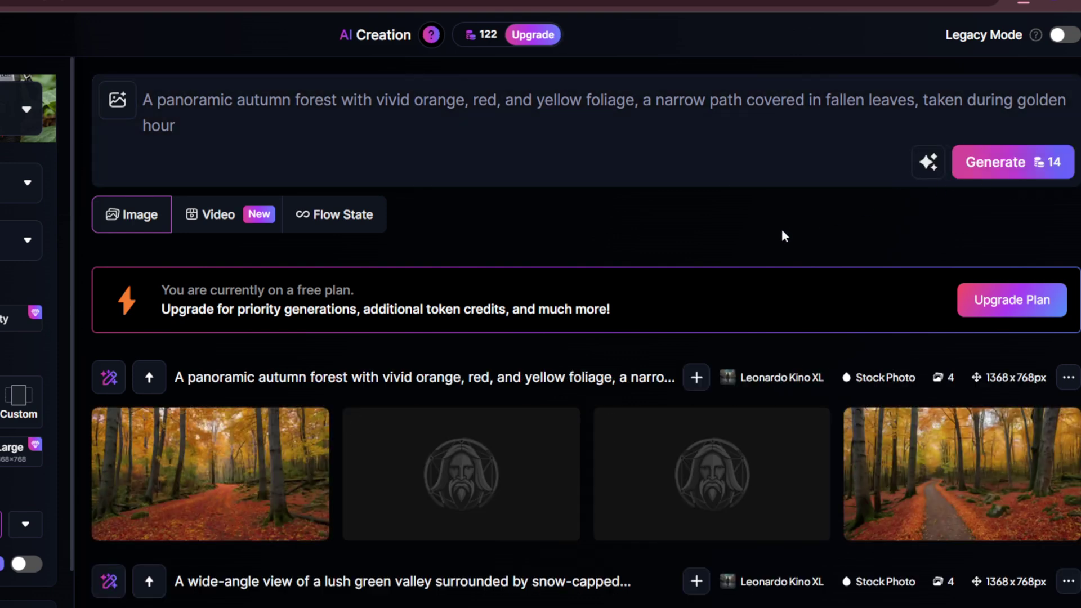
click(234, 447)
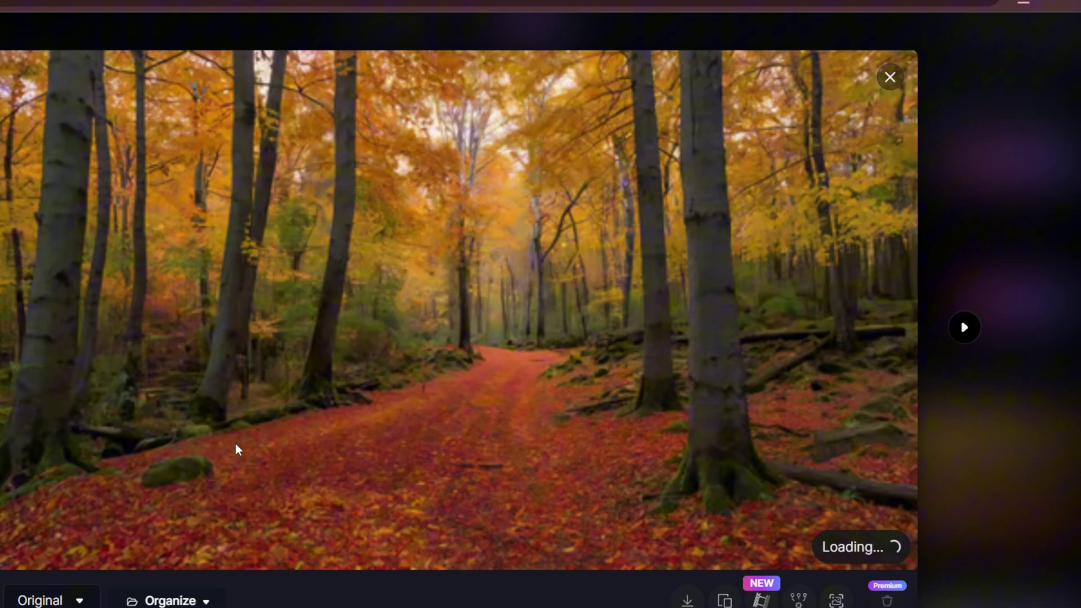
click(964, 329)
key(Escape)
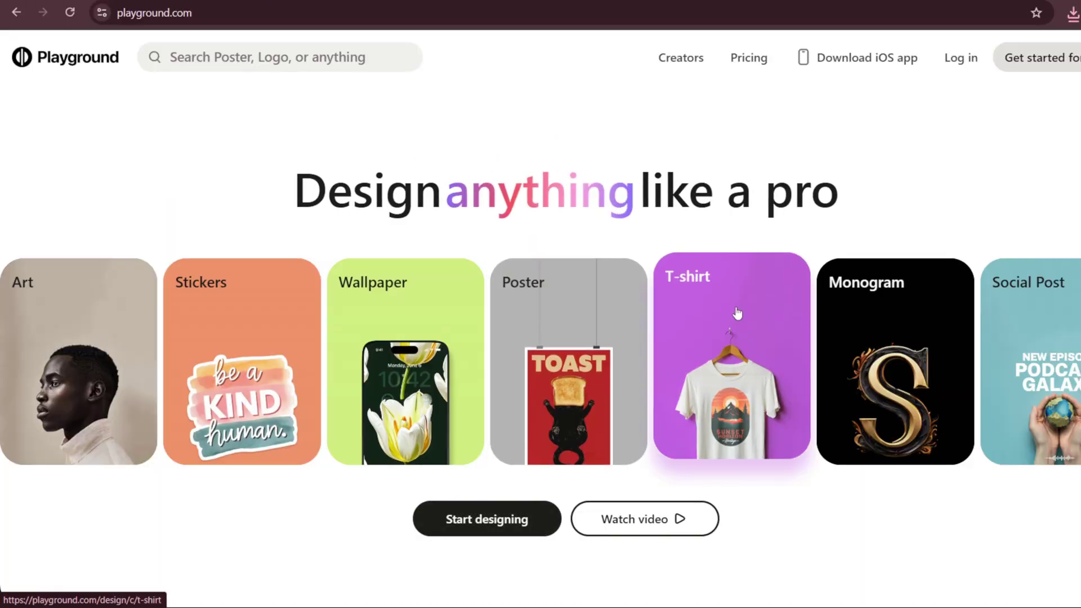
Start a new design from the Virtual Backgrounds stone arch bridge template.
click(733, 311)
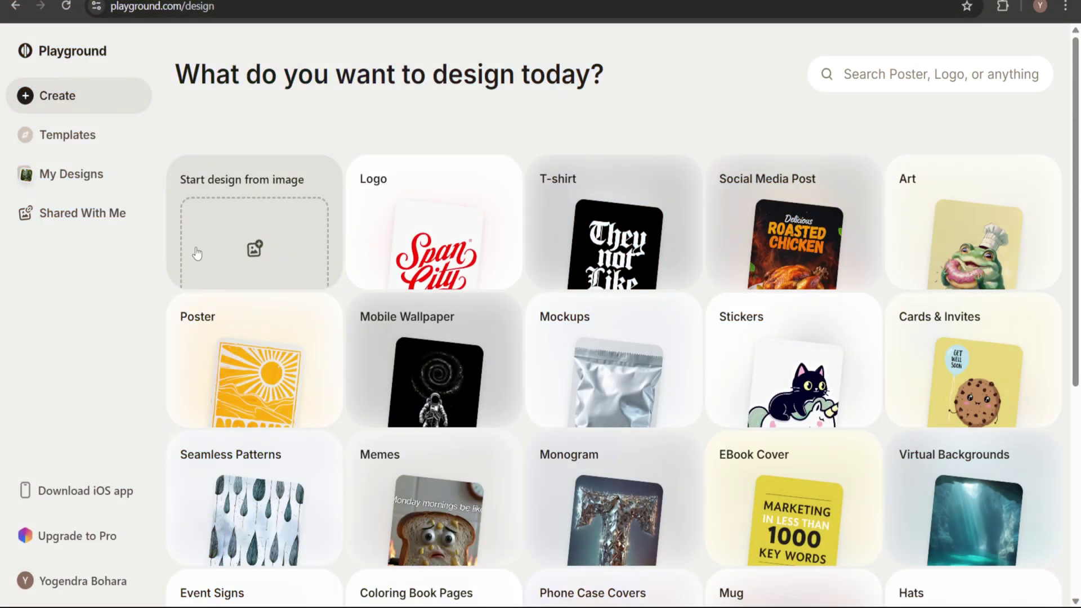
scroll(924, 369, down, 2)
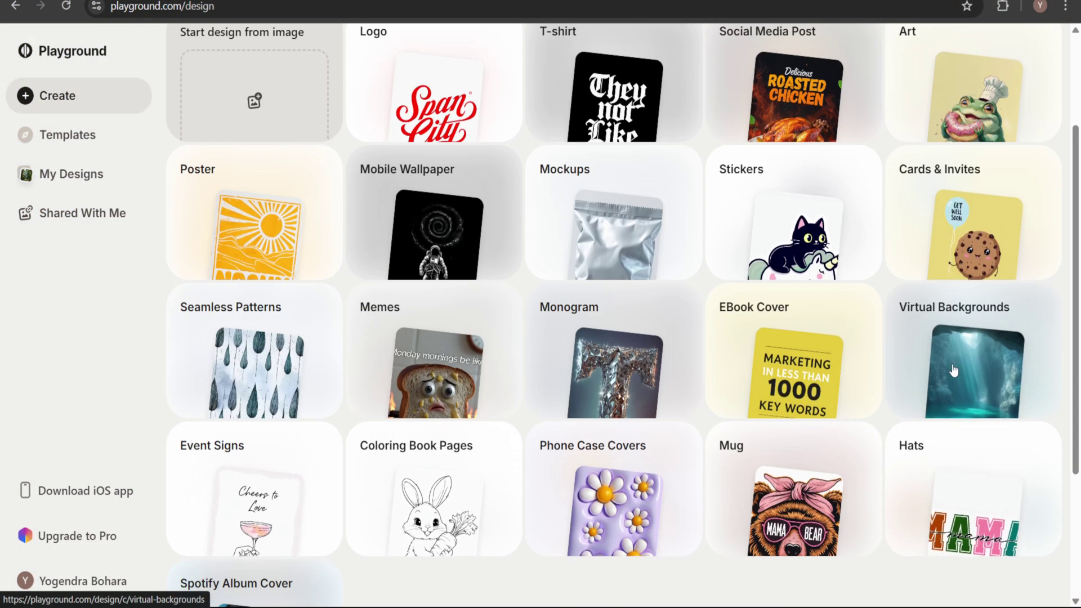
click(965, 375)
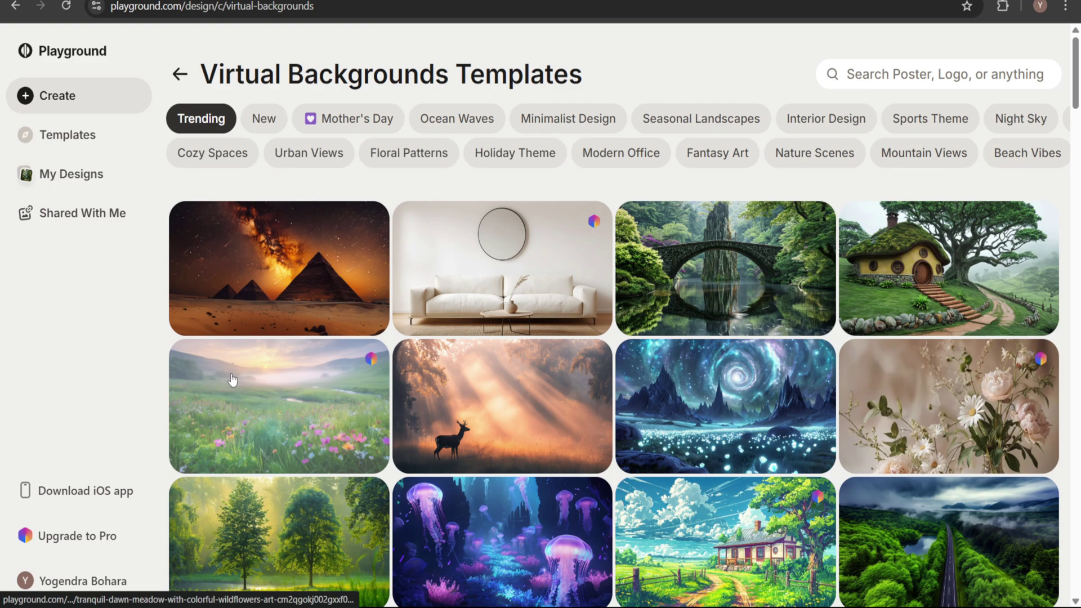
click(716, 283)
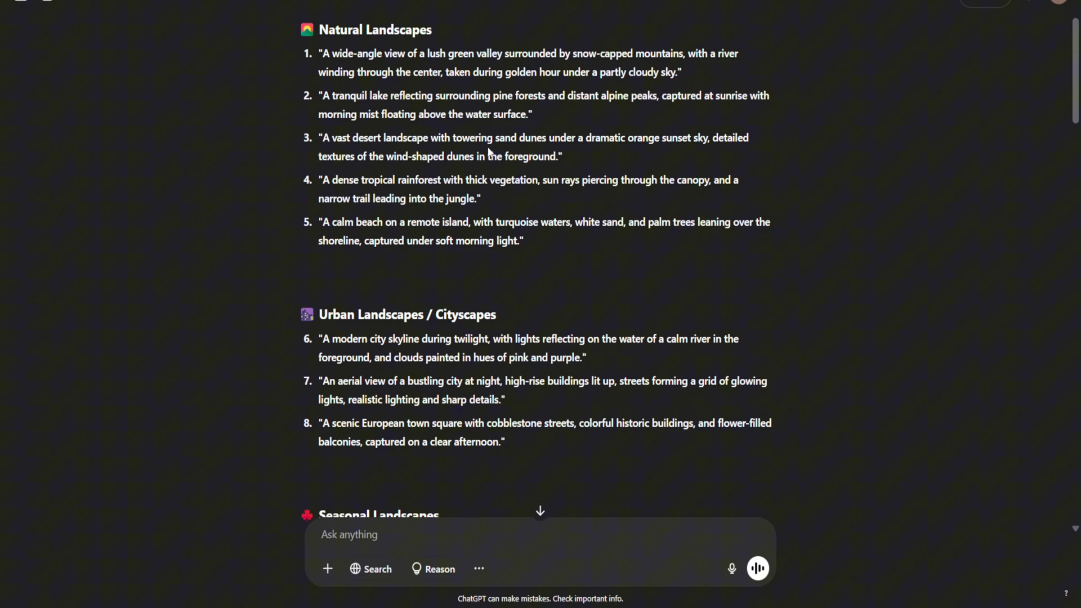
scroll(488, 150, up, 1)
Copy ChatGPT's tropical rainforest prompt and generate an image from it in Playground.
drag(319, 191, 481, 210)
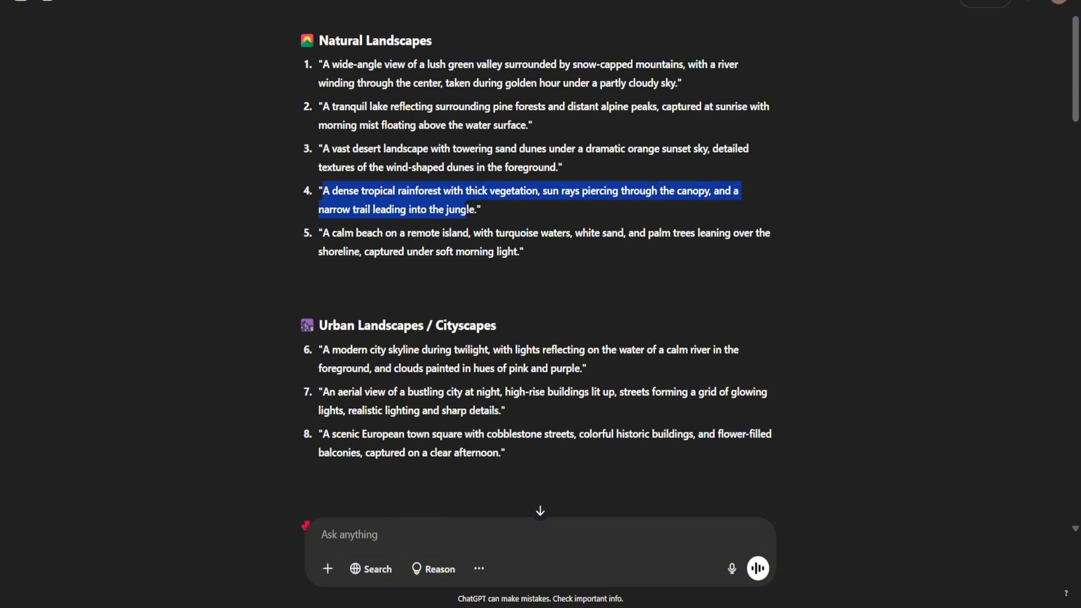
key(ctrl+c)
key(alt+Tab)
key(ctrl+v)
click(681, 574)
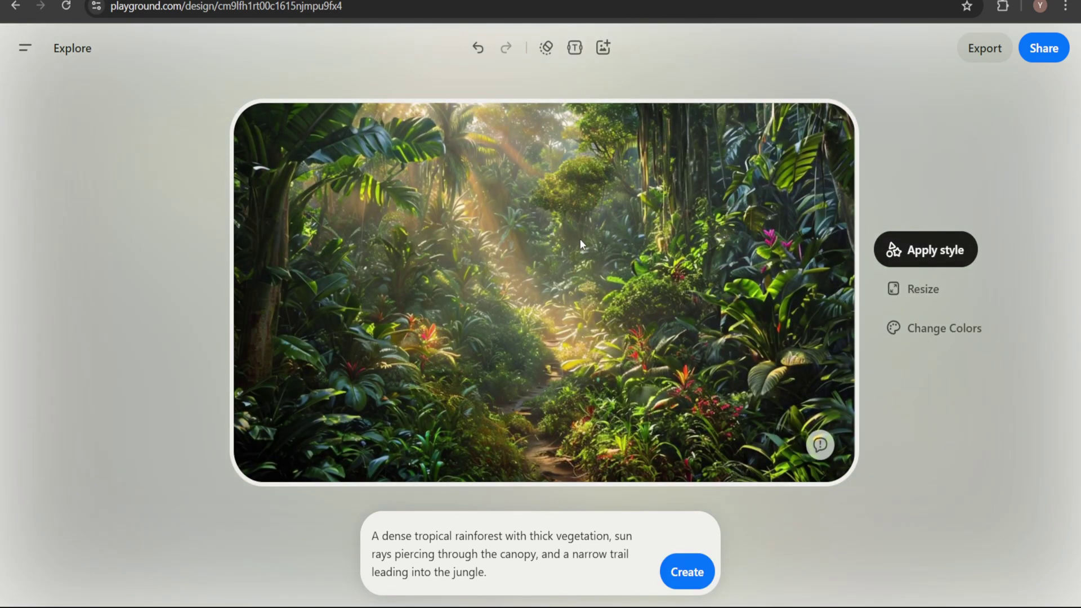
Export the rainforest image and download it as a PNG.
click(981, 60)
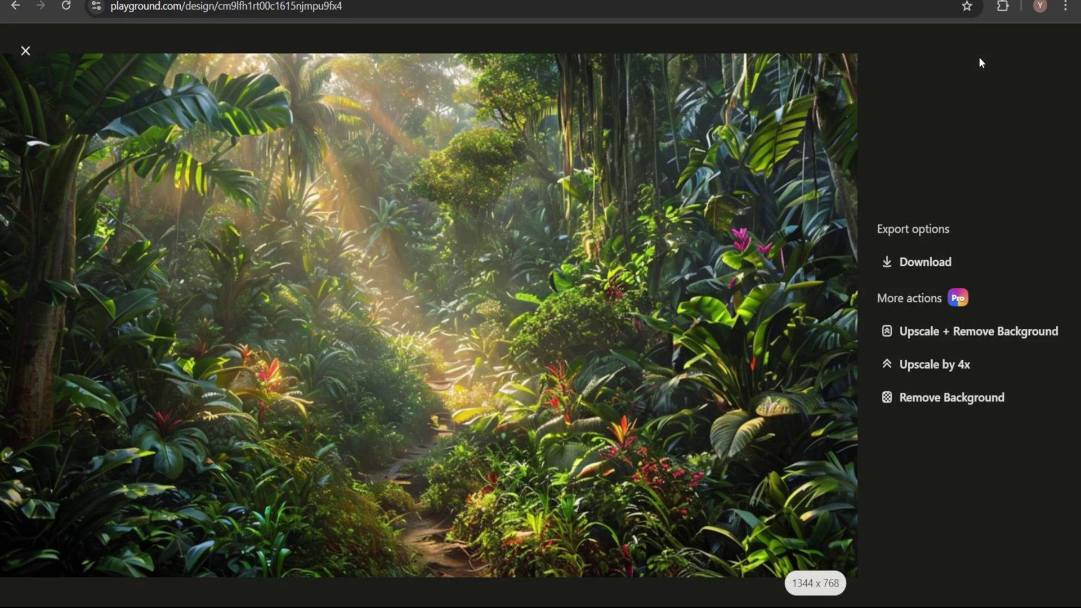
click(906, 268)
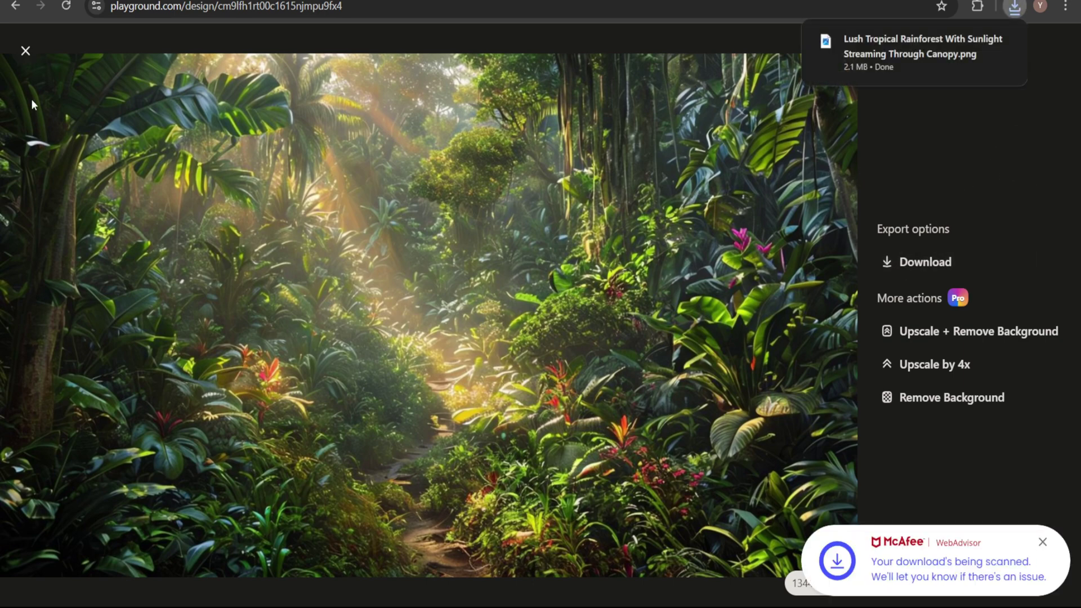
click(25, 52)
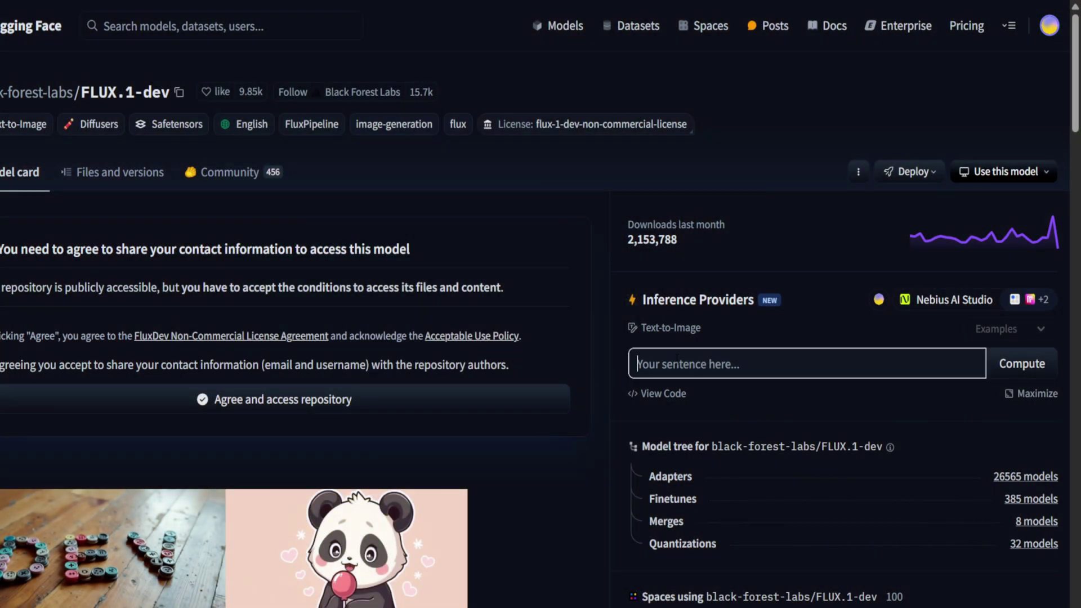
Generate and enlarge a calm beach image with FLUX.1-dev, then submit the desert prompt.
key(ctrl+v)
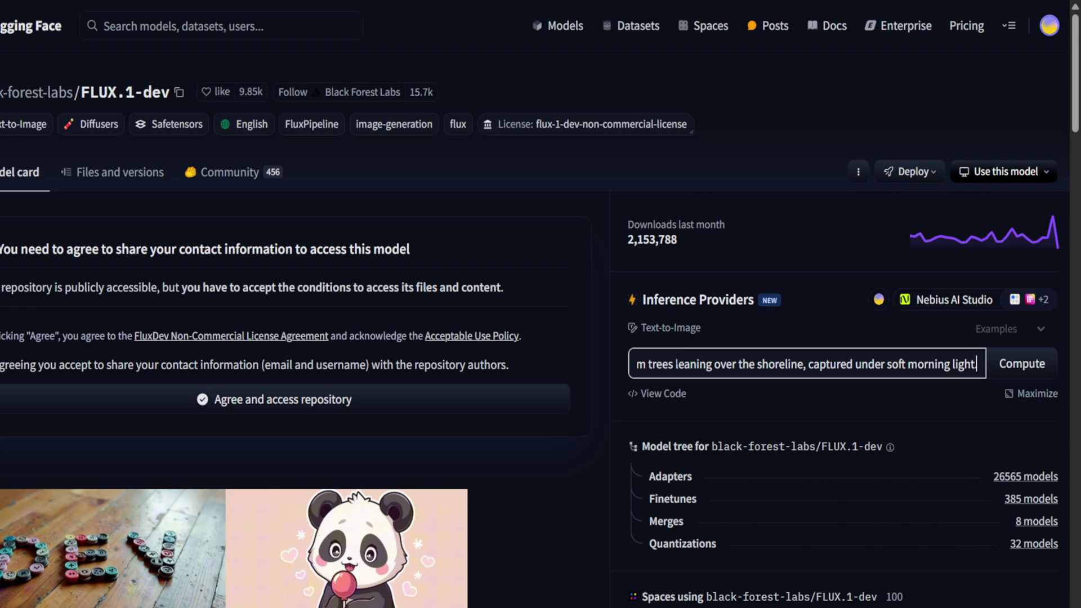
text(.)
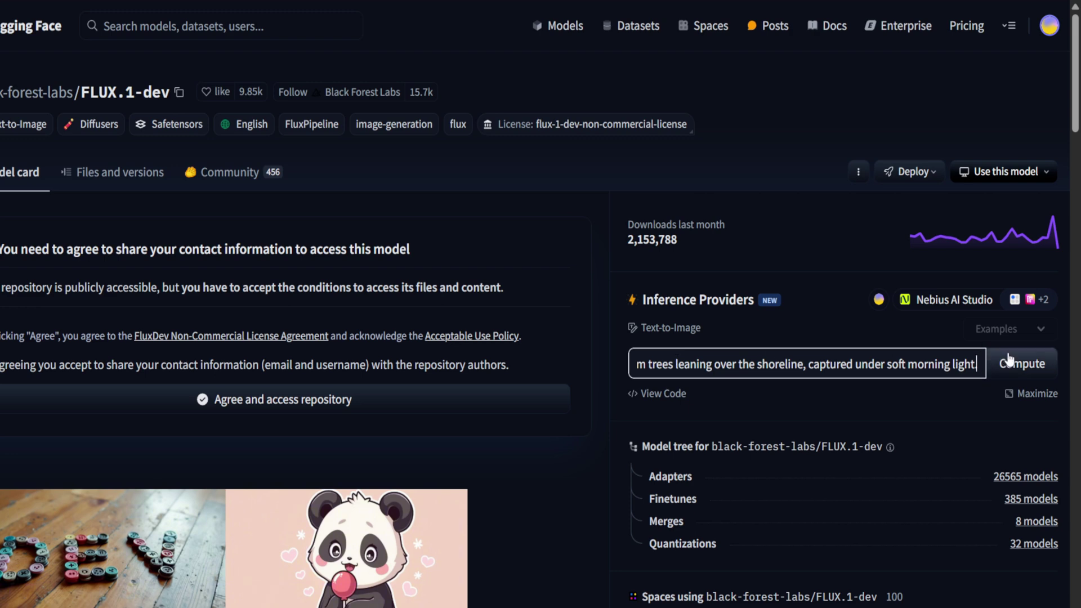
click(1025, 365)
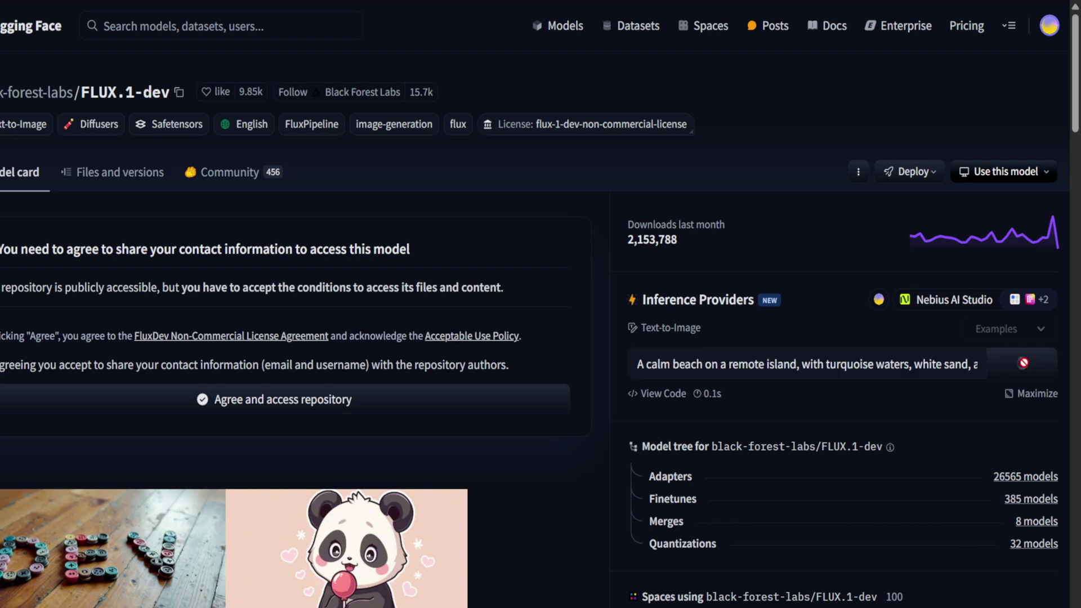
scroll(1015, 456, down, 2)
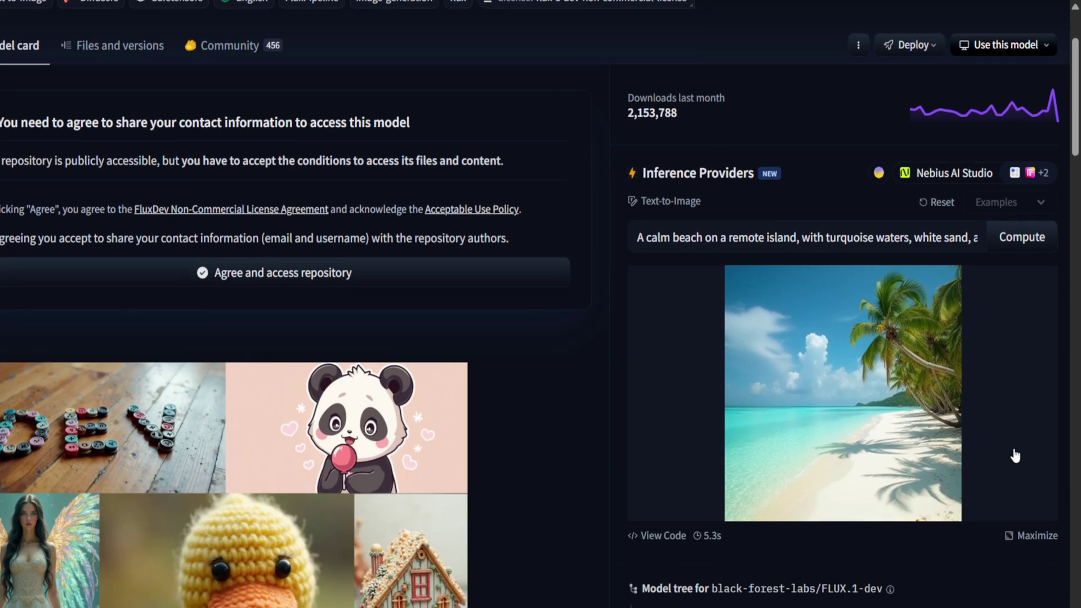
click(811, 369)
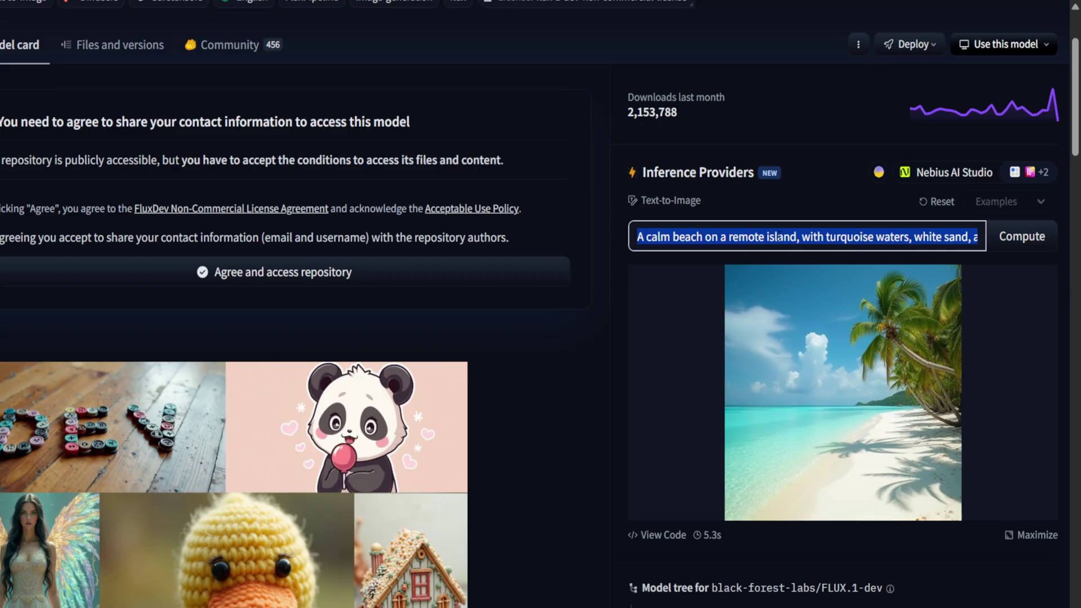
key(ctrl+v)
click(1014, 235)
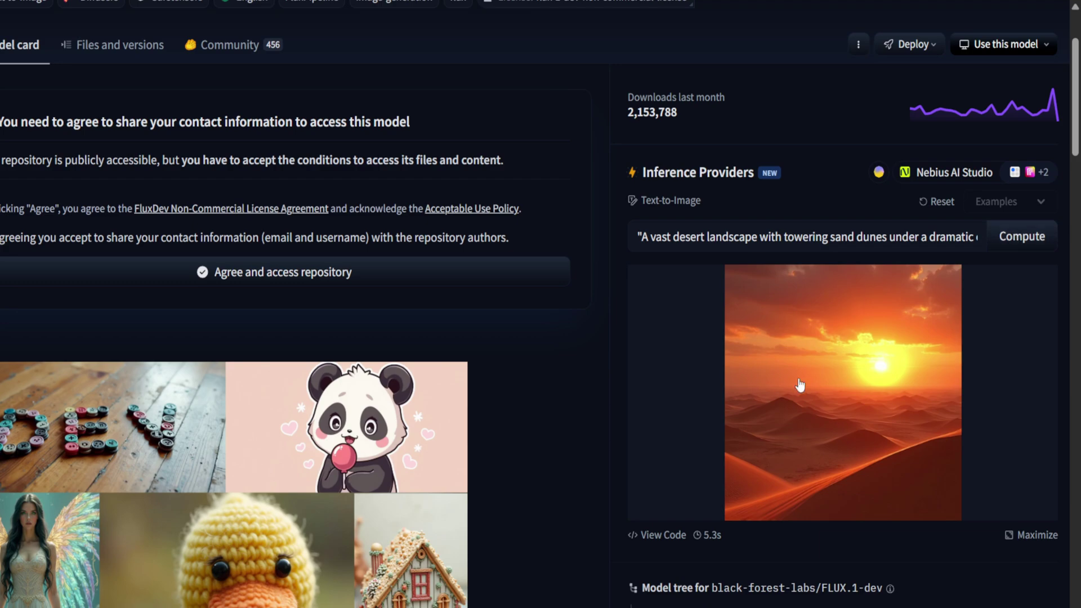
scroll(799, 385, down, 1)
Open the generated orange desert dunes image enlarged in the lightbox.
click(806, 422)
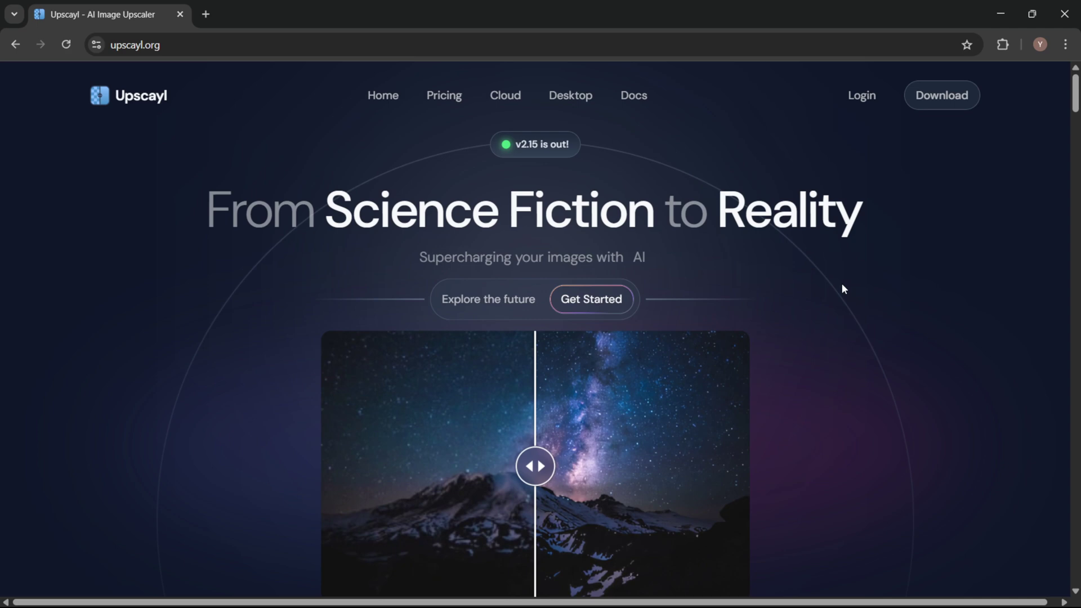
drag(539, 462, 325, 419)
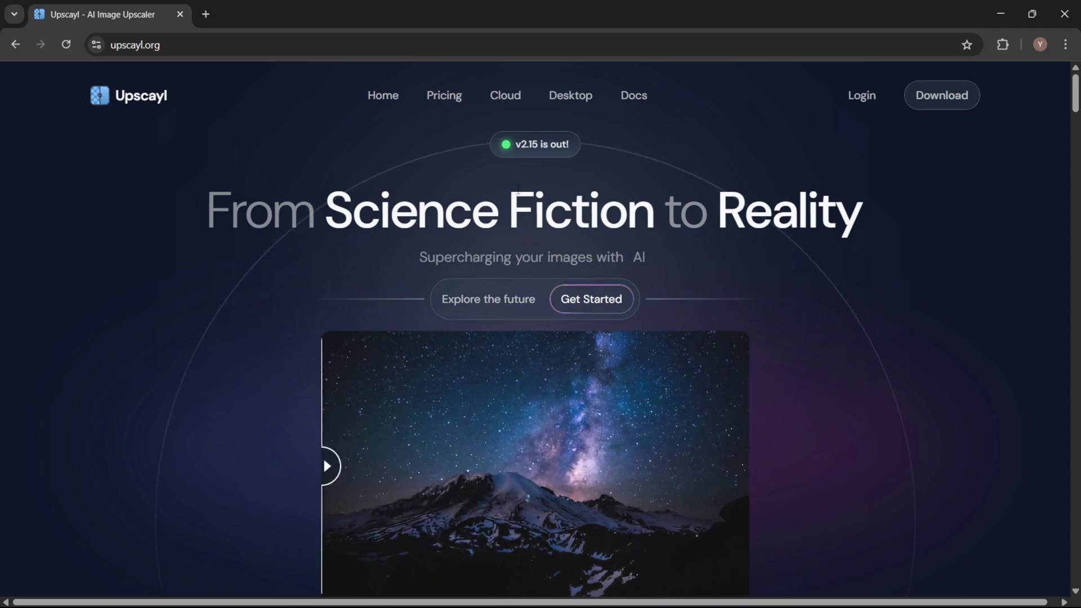
click(565, 100)
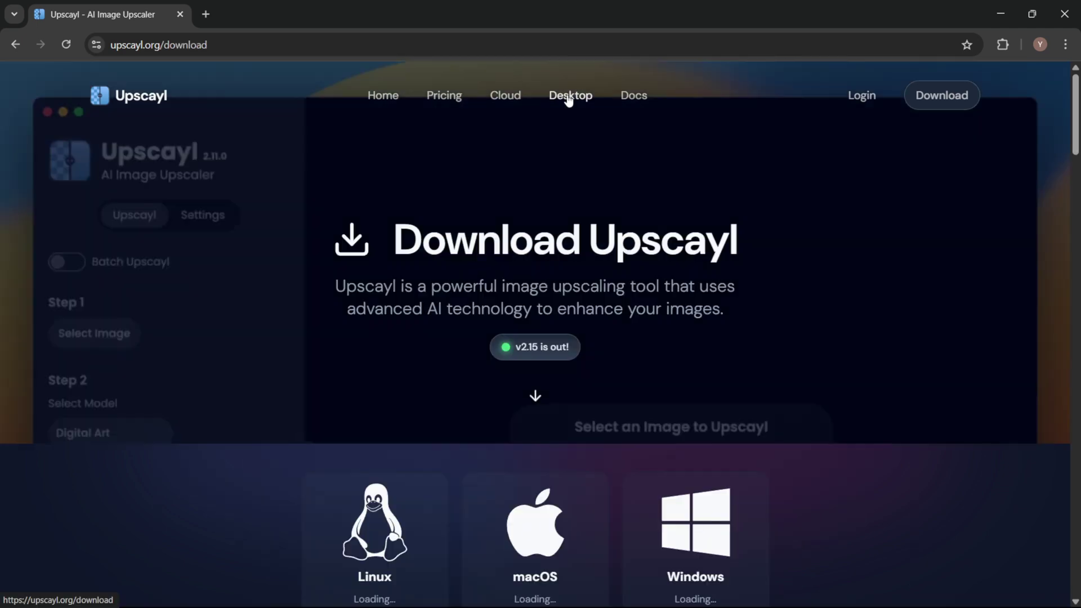
scroll(624, 351, down, 2)
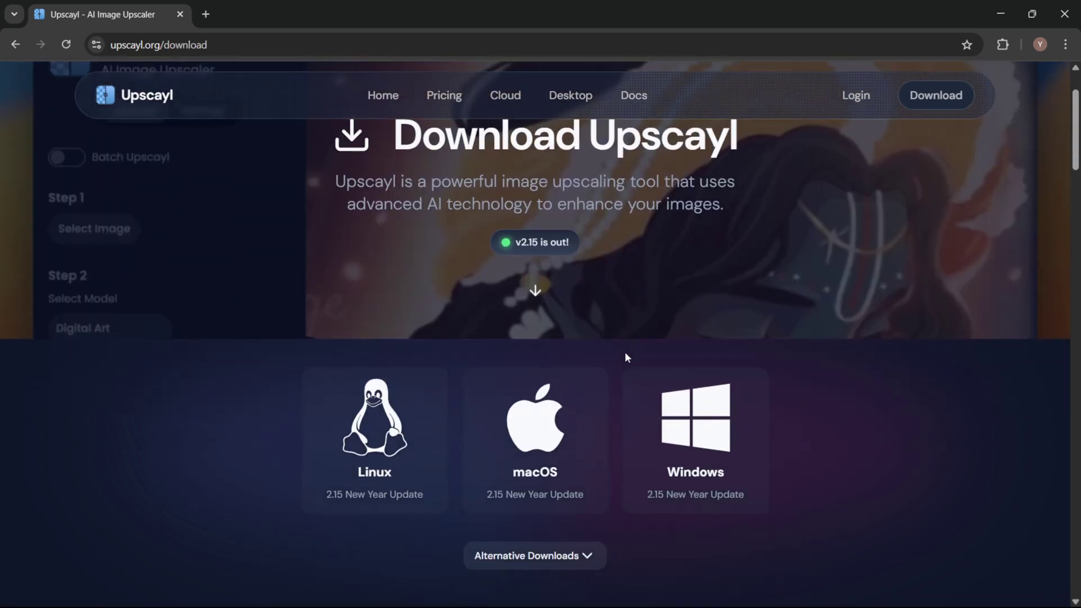
scroll(546, 485, down, 1)
scroll(608, 456, down, 1)
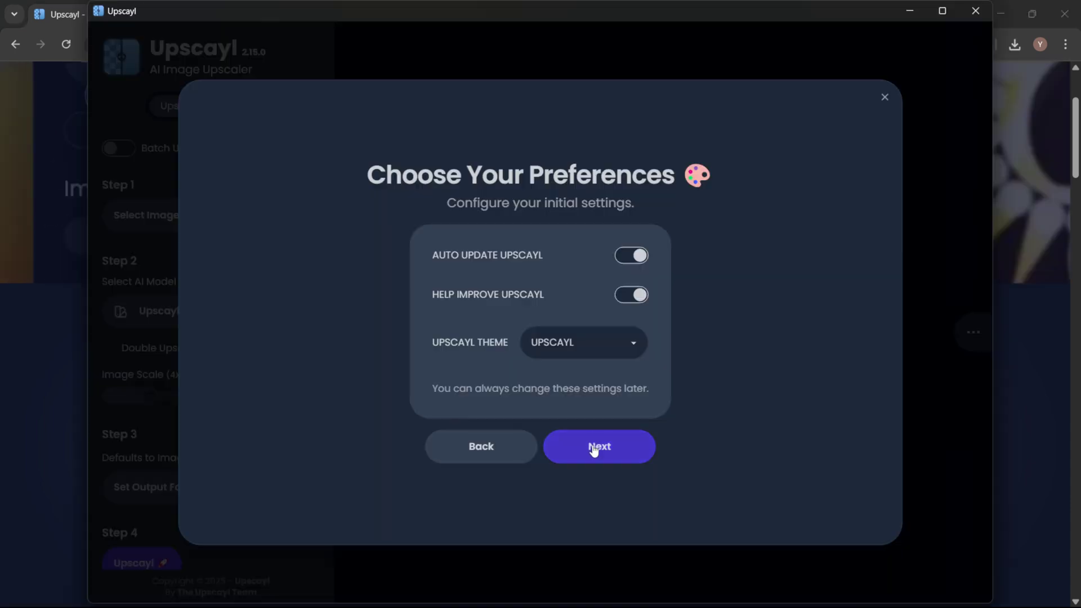
Finish the Upscayl welcome walkthrough and maximize the app window.
click(594, 445)
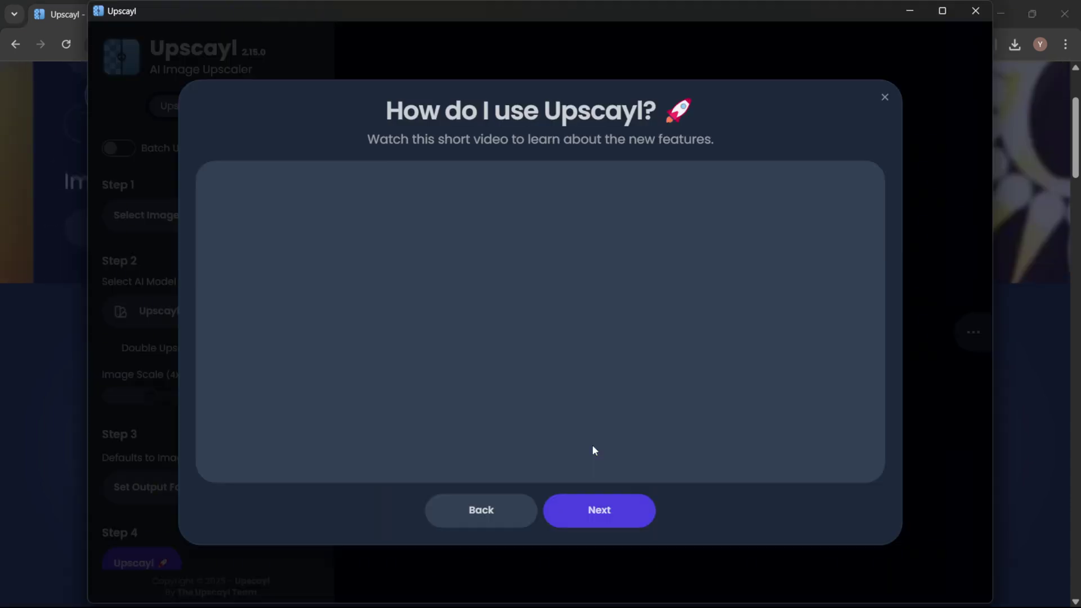
click(603, 509)
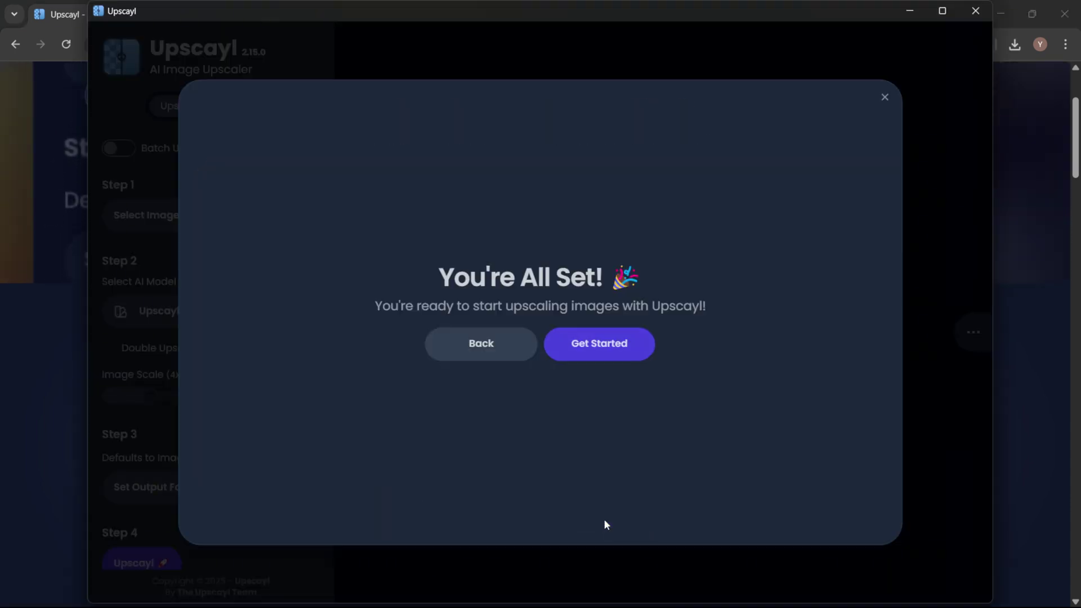
click(596, 353)
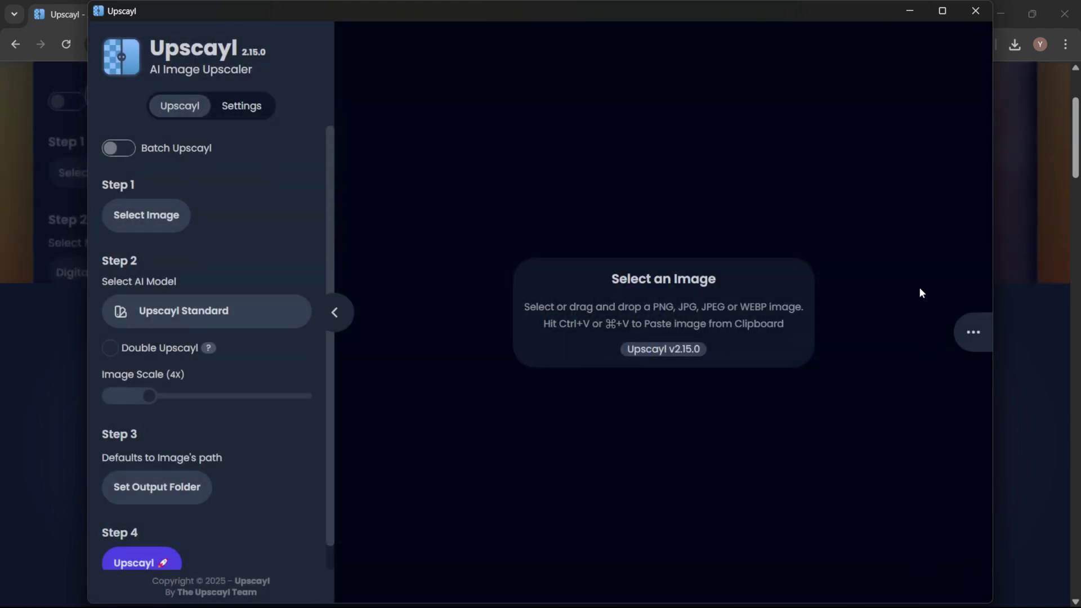
click(946, 11)
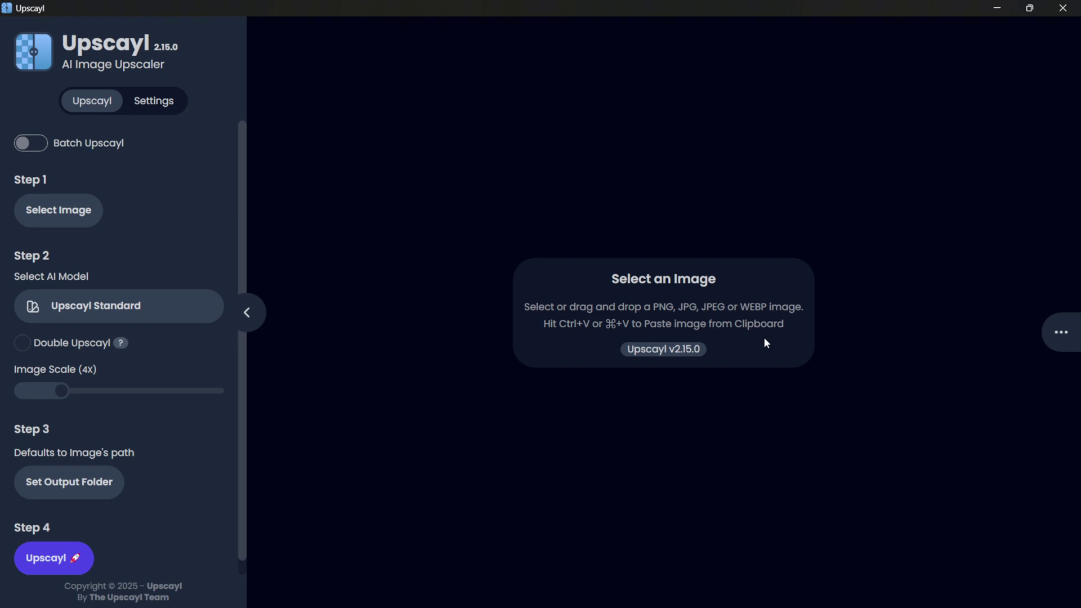
Enable Double Upscayl, set the image scale to 2x, and attempt an upscale without an image.
click(22, 342)
scroll(118, 355, down, 1)
click(73, 380)
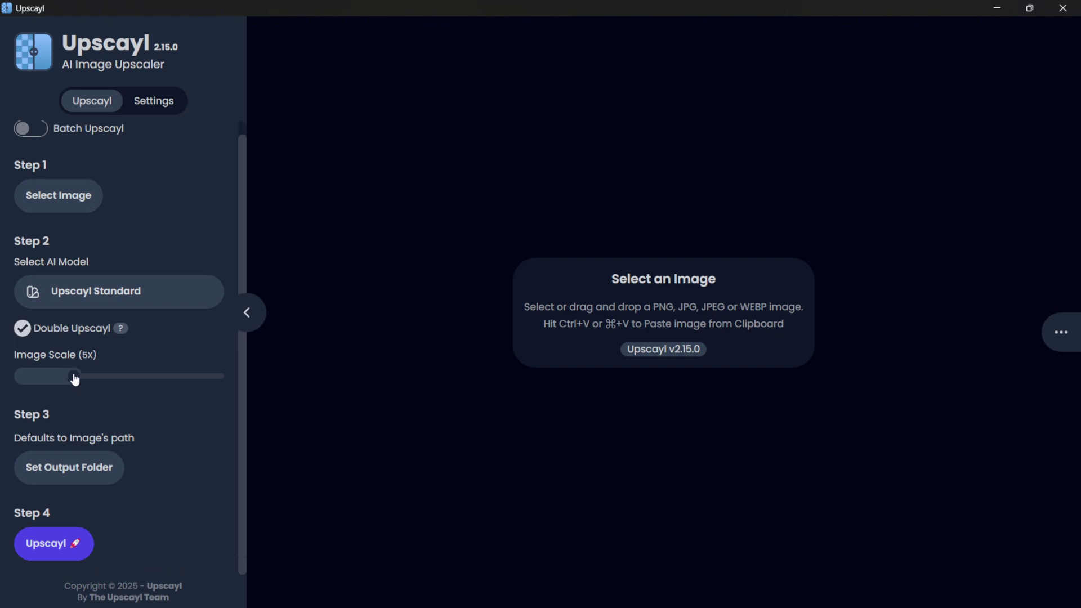
drag(73, 378, 40, 381)
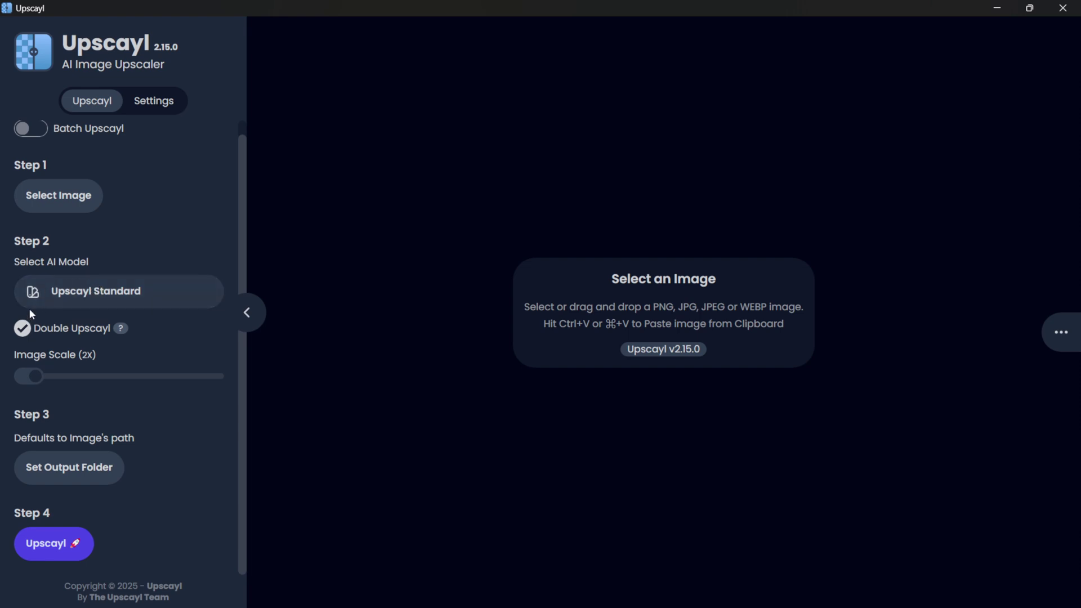
click(58, 551)
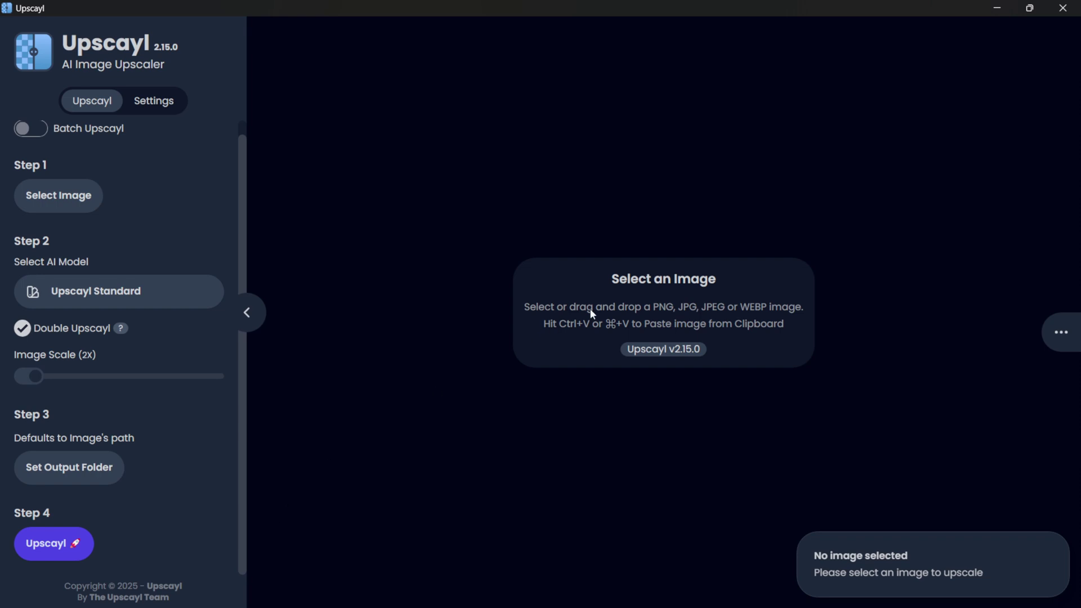
Load the rainforest image and upscale it 3x with Double Upscayl to 12096x6912.
click(657, 348)
click(343, 97)
double_click(344, 98)
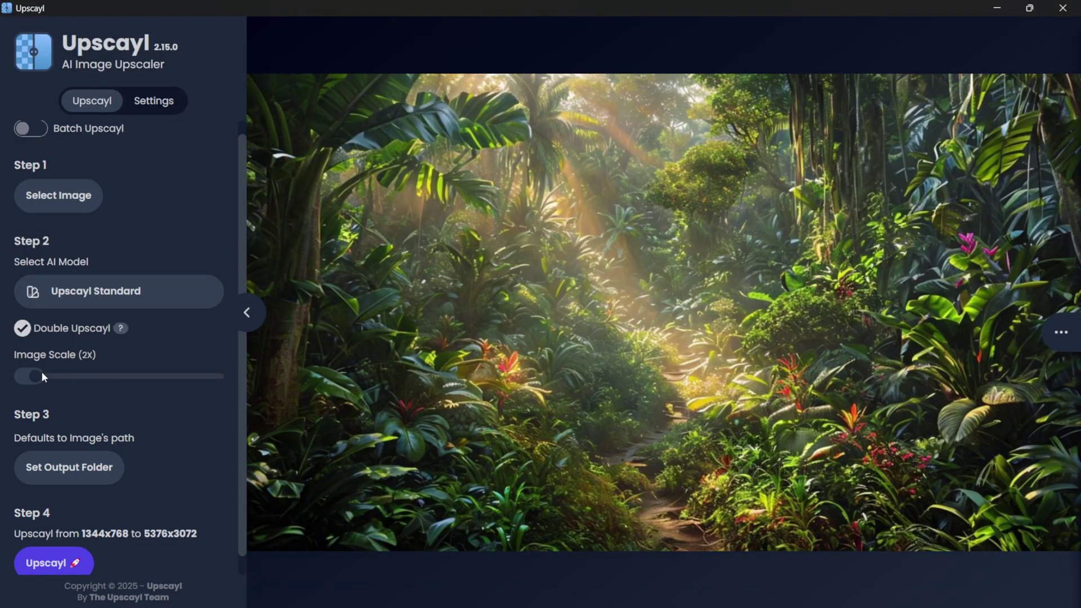
click(23, 331)
drag(39, 378, 50, 370)
scroll(50, 370, down, 1)
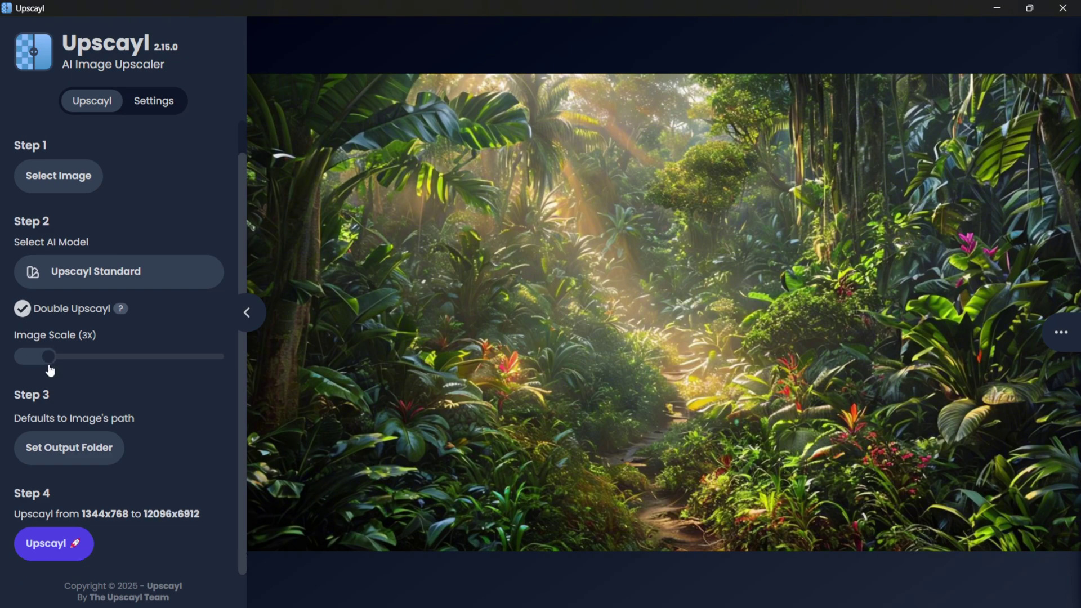
click(59, 544)
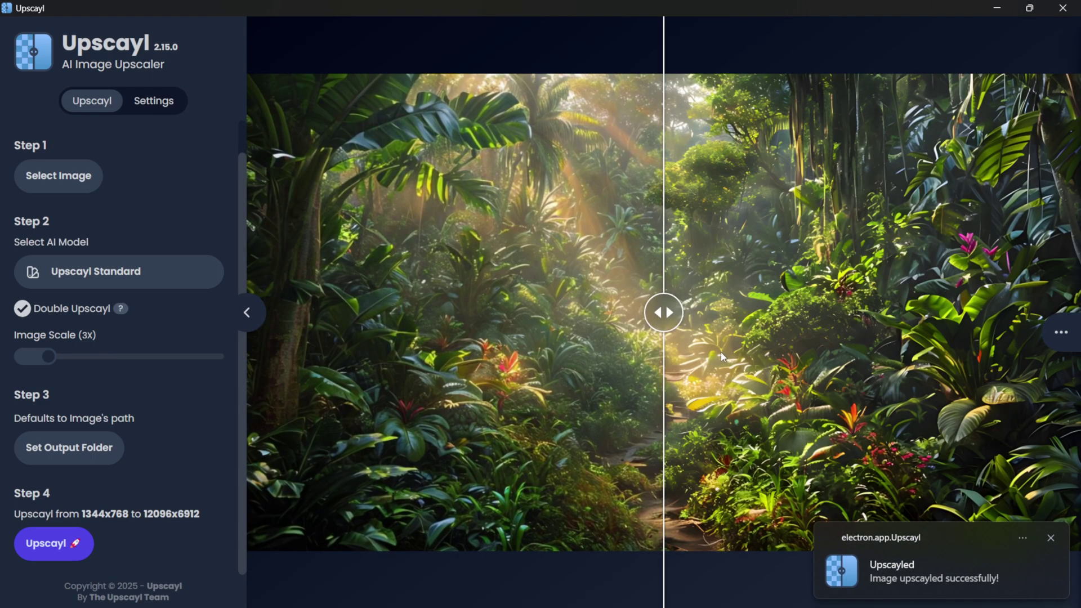
Compare the original and upscaled rainforest image, then glance at Settings.
mouse_move(663, 313)
mouse_down()
mouse_move(246, 313)
mouse_move(937, 312)
mouse_move(886, 313)
mouse_up()
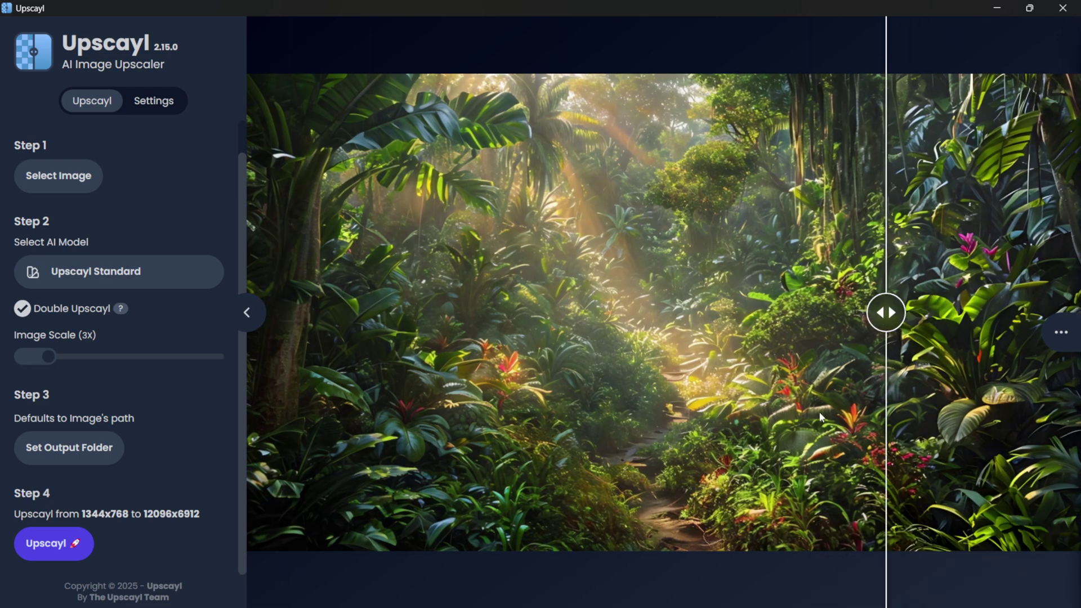
mouse_move(886, 312)
mouse_down()
mouse_move(264, 313)
mouse_move(445, 338)
mouse_move(306, 361)
mouse_move(1018, 427)
mouse_move(234, 394)
mouse_up()
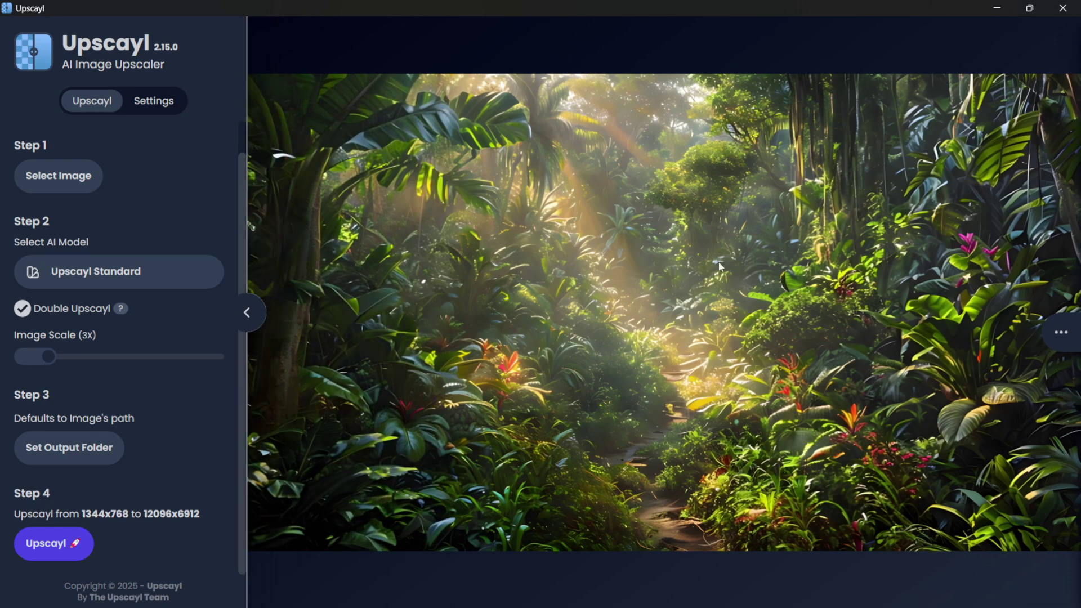
click(158, 107)
click(102, 101)
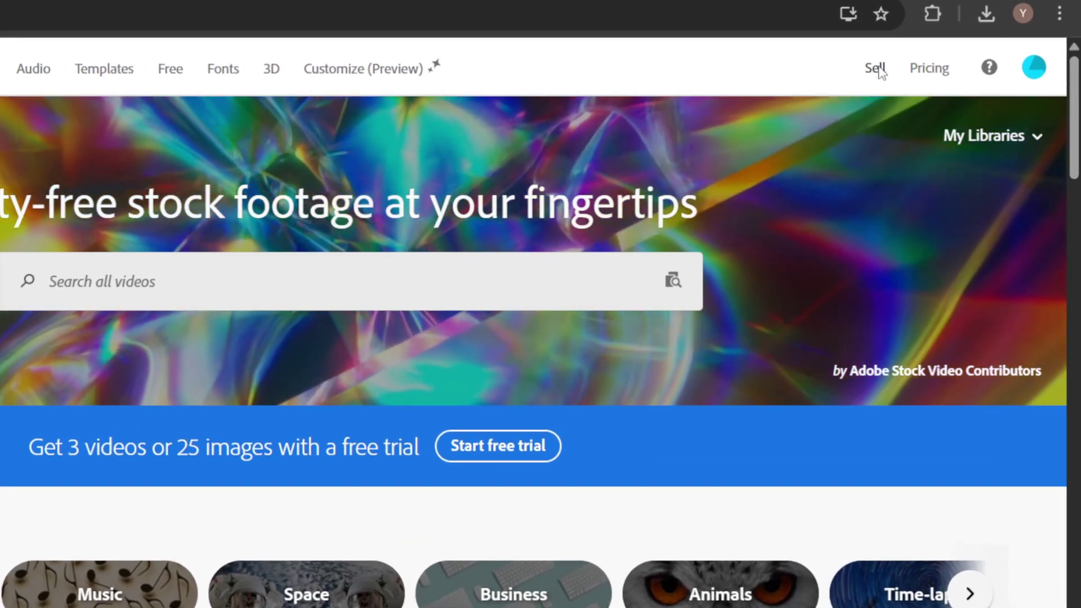
Upload the upscaled rainforest image file from the contributor dashboard.
click(877, 69)
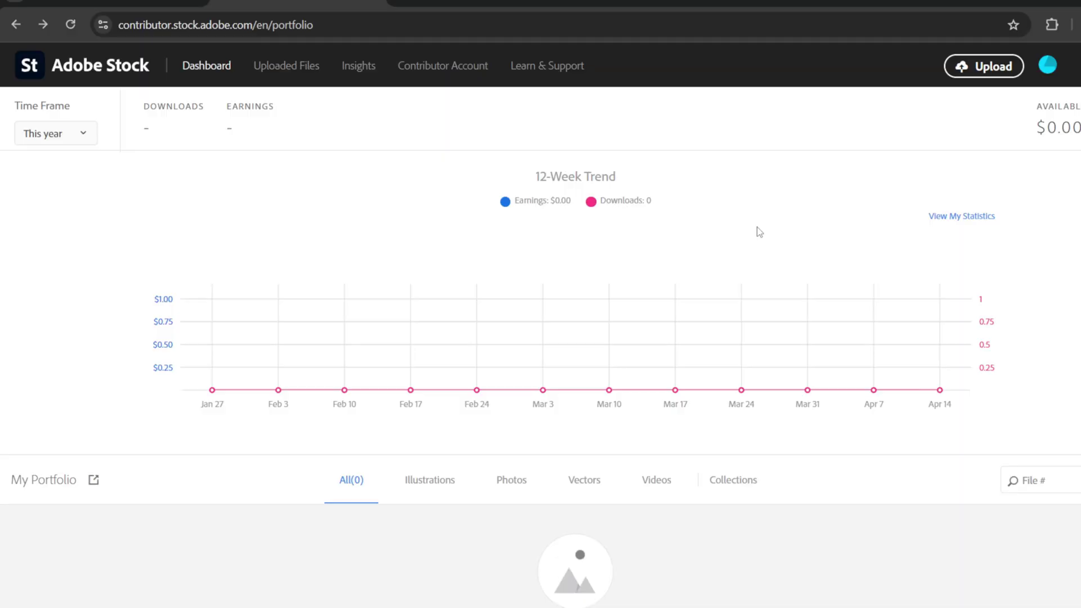
click(1000, 69)
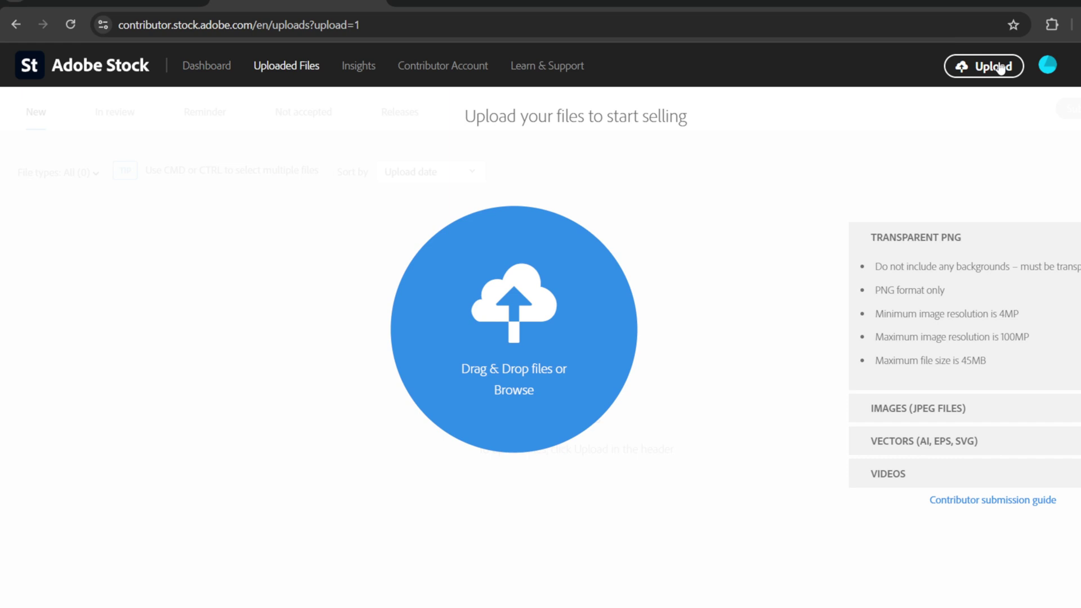
click(530, 334)
double_click(182, 137)
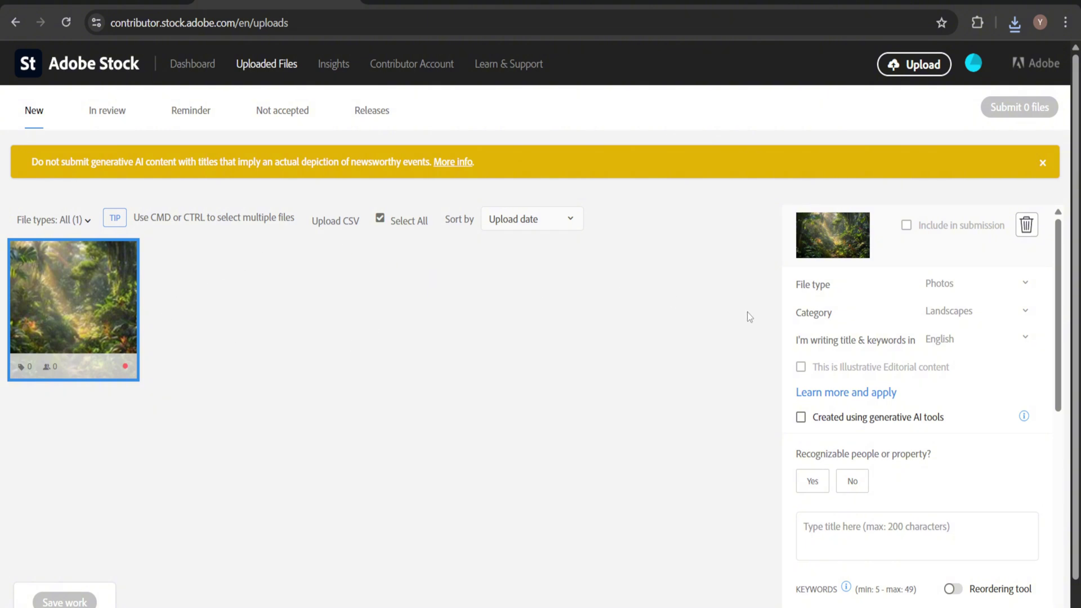
Keep Photos as the file type and Landscapes as the category.
click(948, 290)
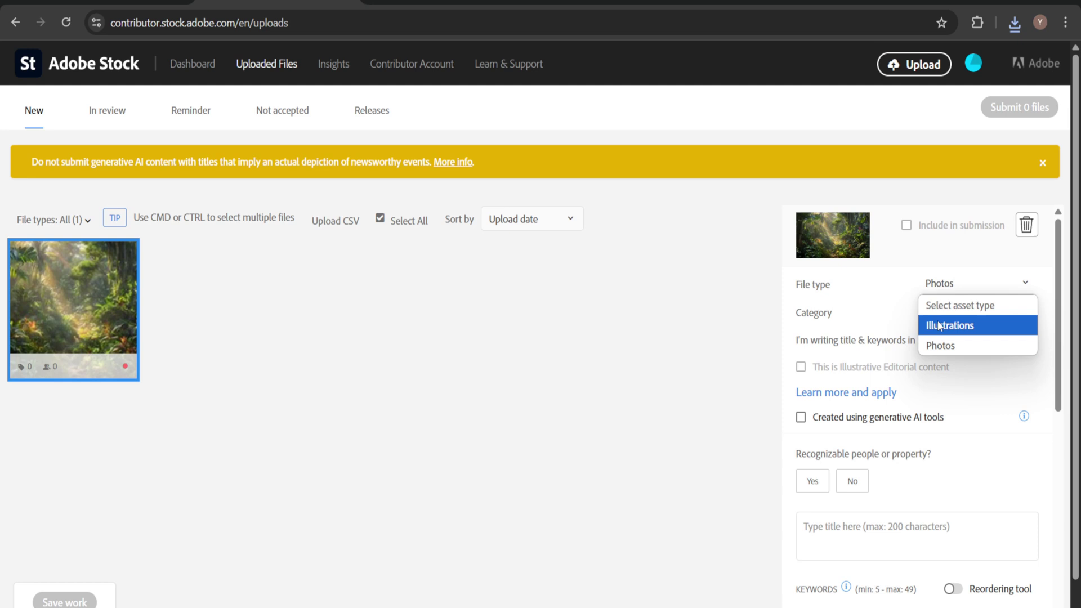
click(948, 344)
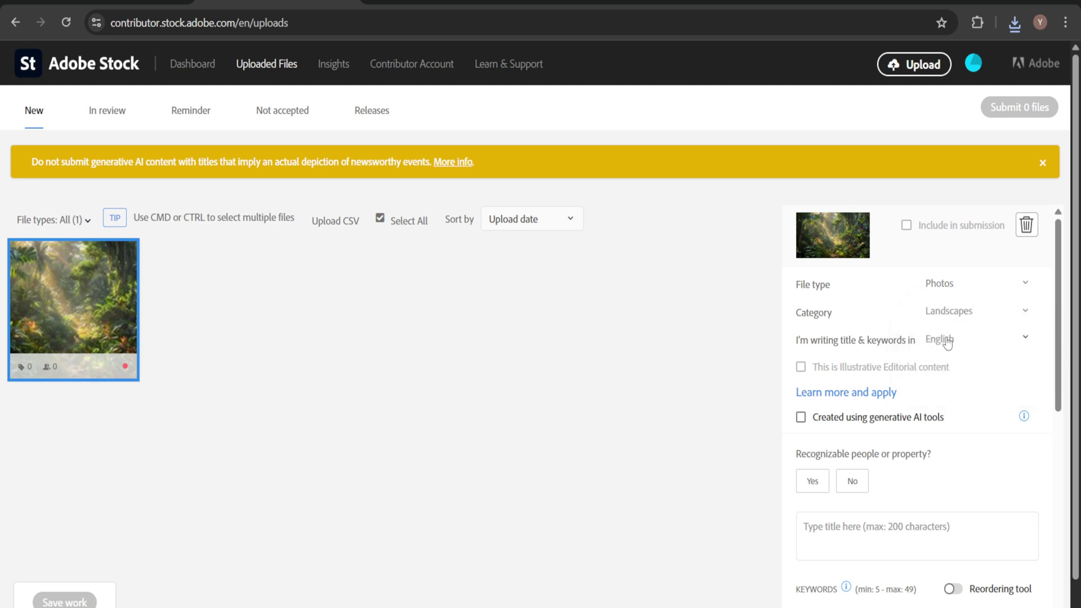
click(921, 317)
scroll(956, 246, down, 1)
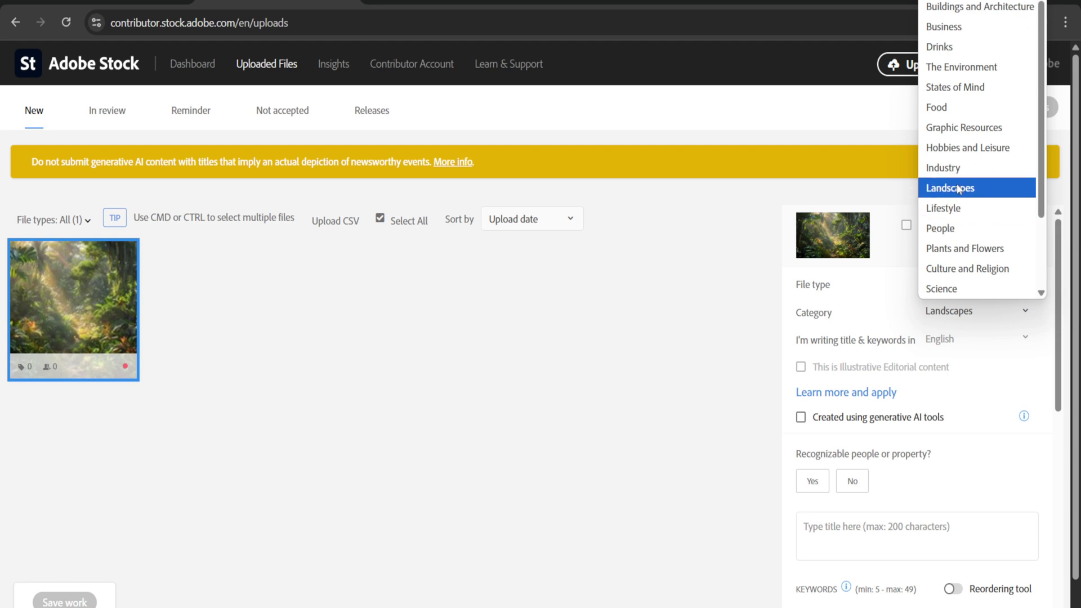
click(956, 190)
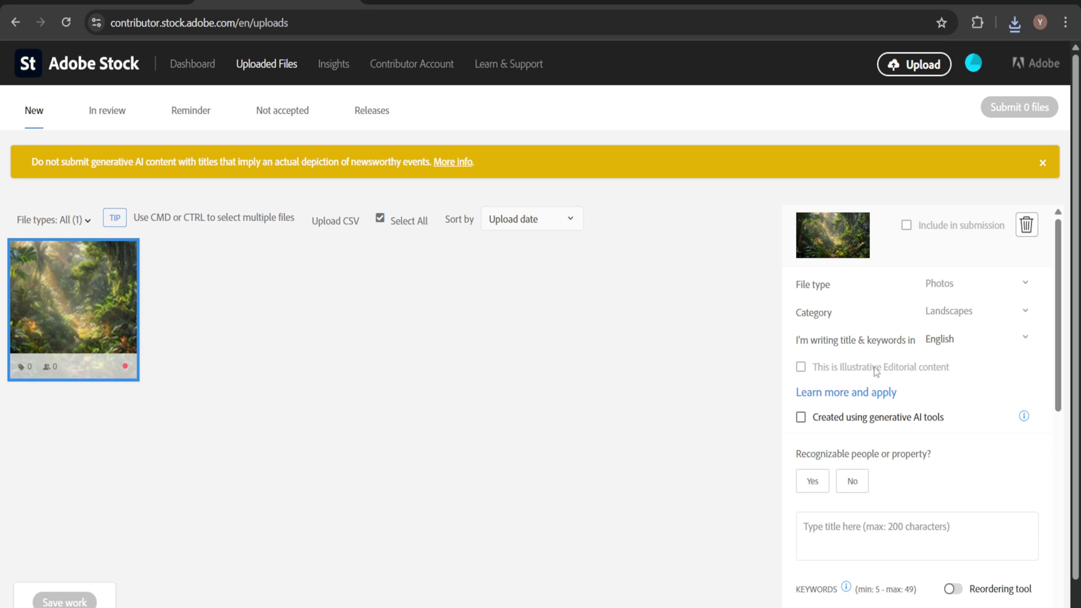
Mark the image as generative AI with fictional, unrecognizable people and property.
click(802, 418)
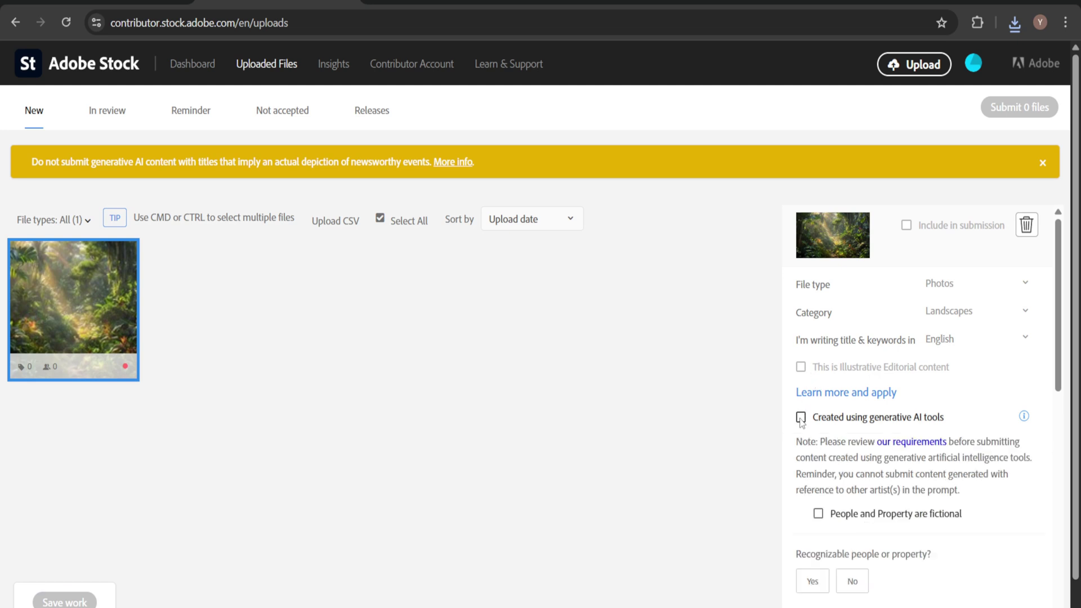
scroll(824, 434, down, 1)
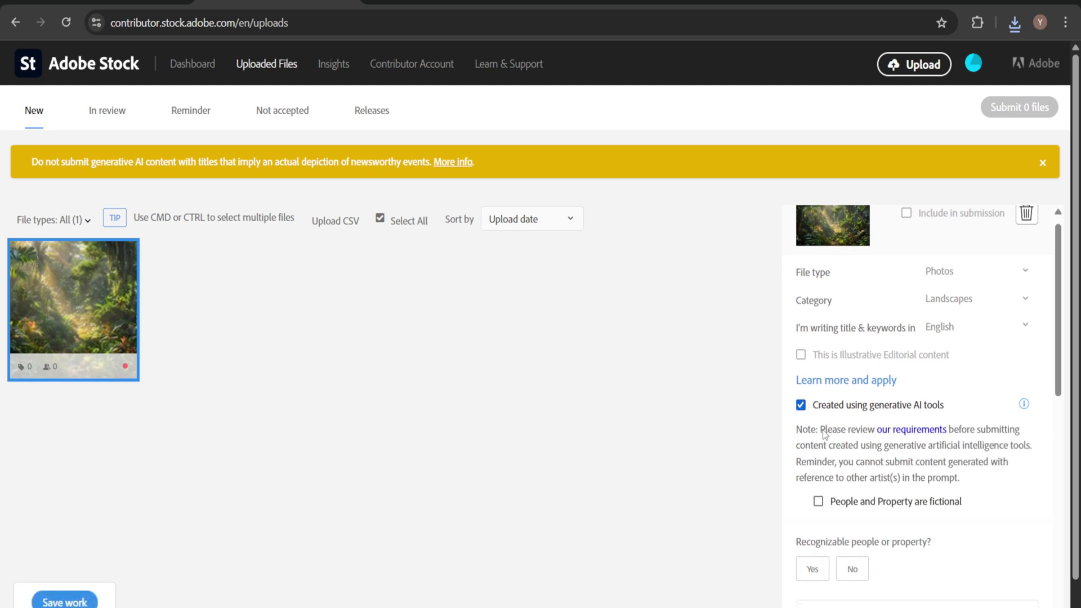
scroll(855, 439, down, 1)
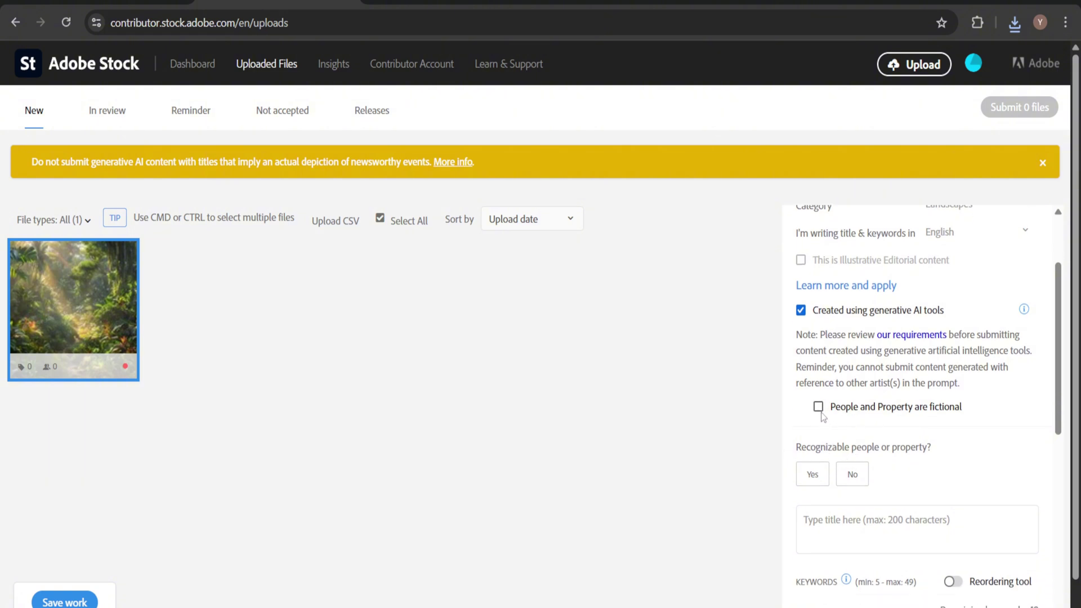
click(843, 477)
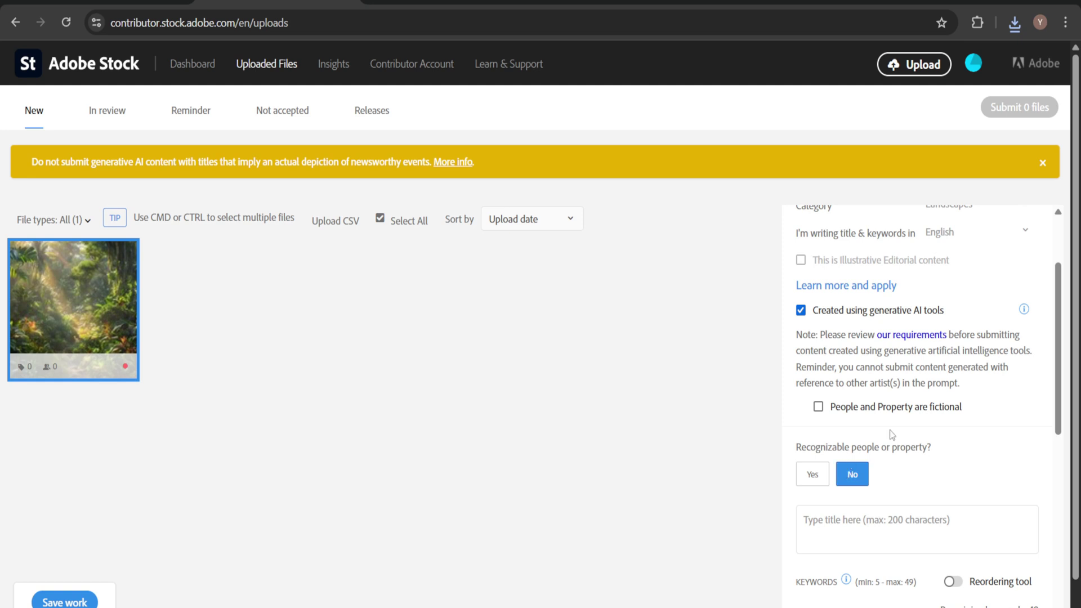
click(933, 411)
scroll(936, 412, down, 2)
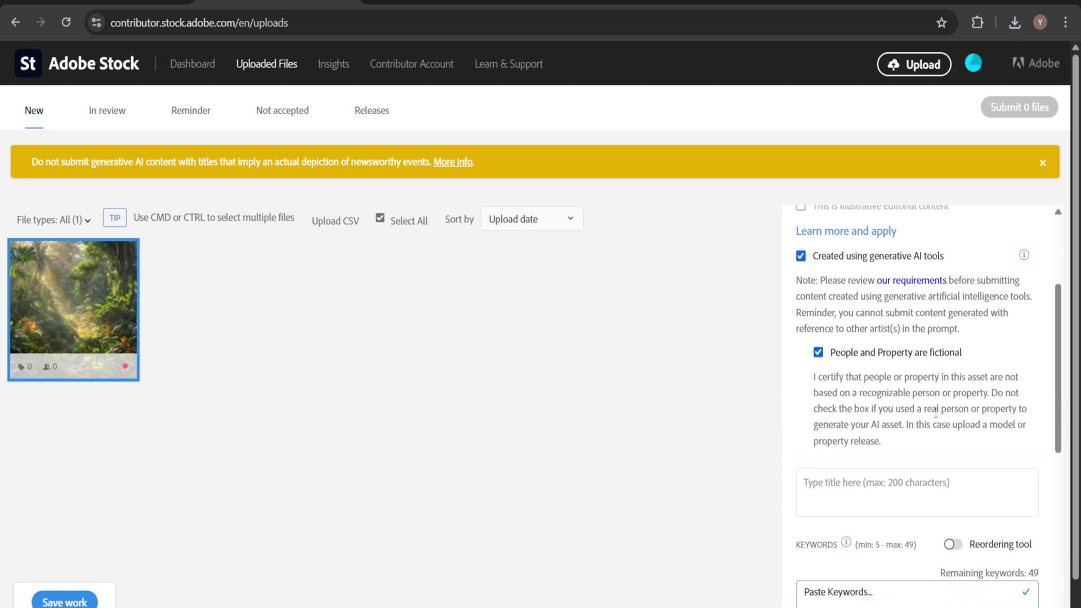
scroll(935, 412, down, 1)
scroll(935, 413, down, 1)
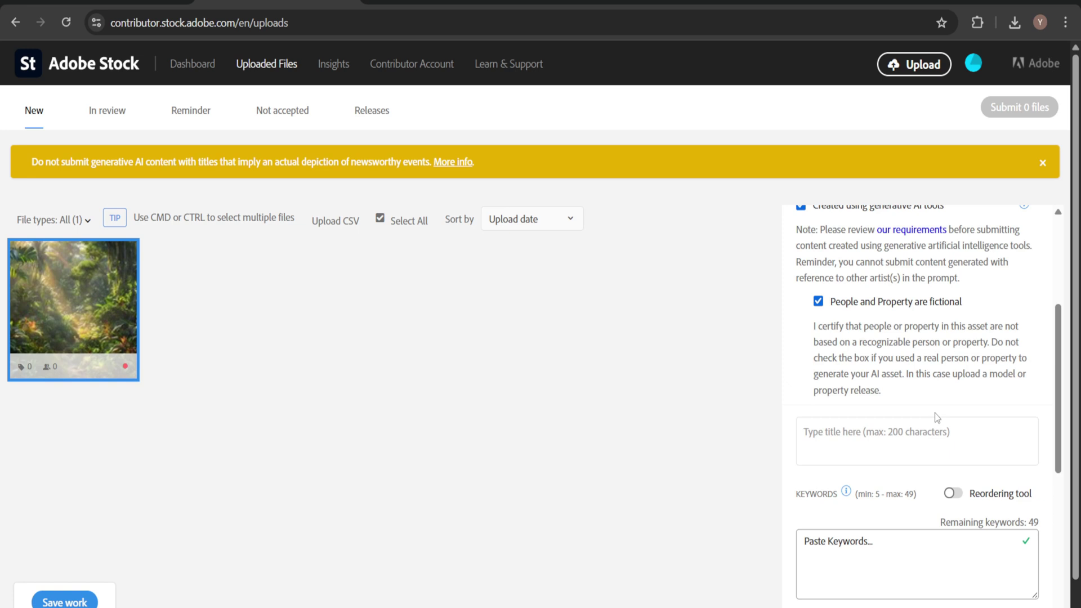
Use the suggested title 'sun rays through the trees' and add every suggested keyword.
click(840, 451)
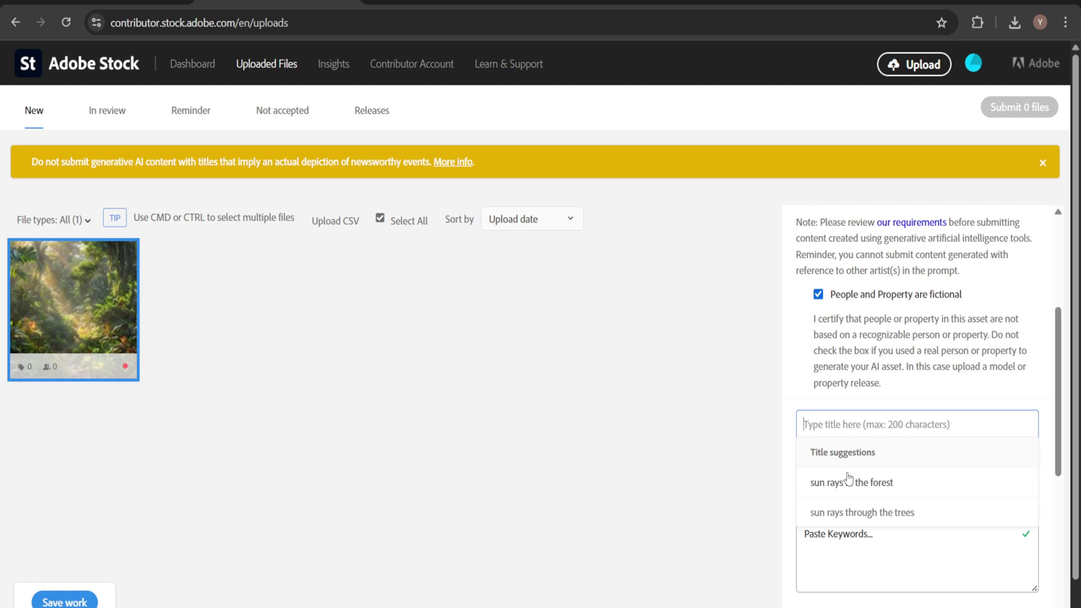
click(853, 513)
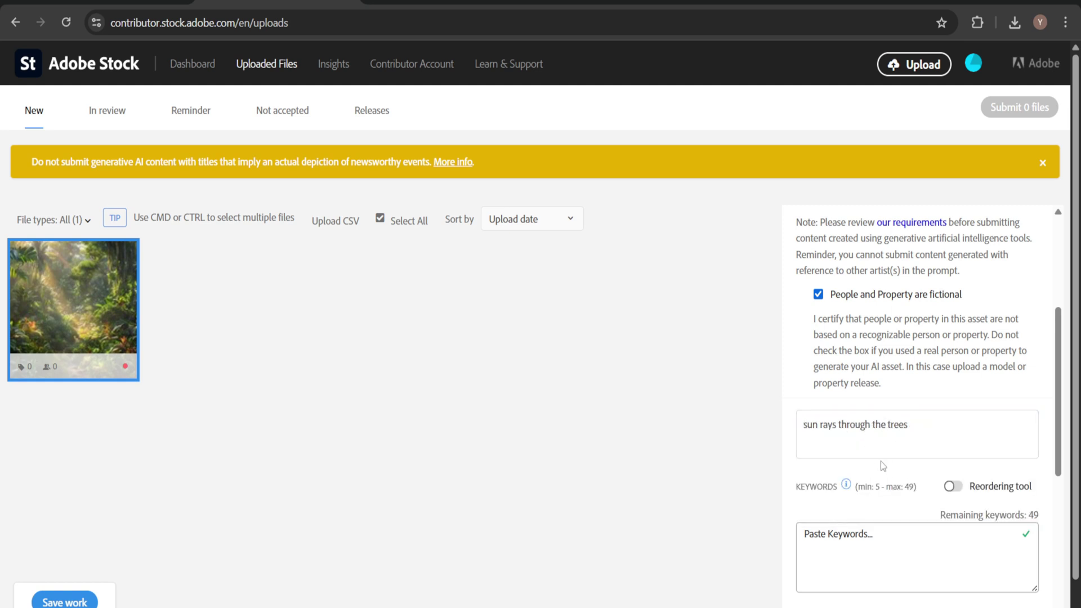
click(953, 450)
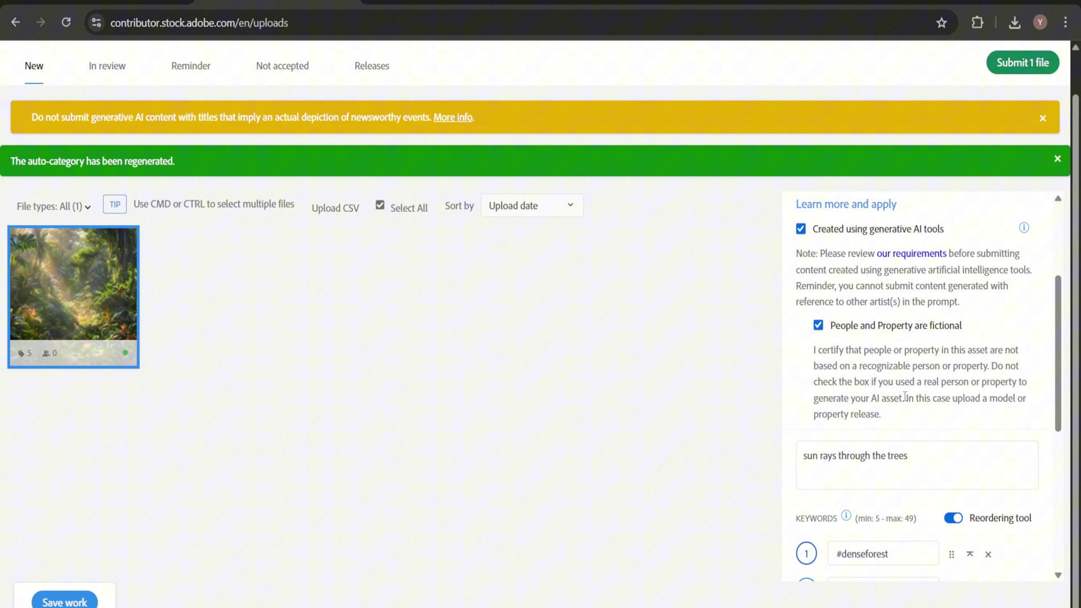
click(954, 518)
scroll(954, 524, down, 3)
scroll(957, 521, down, 2)
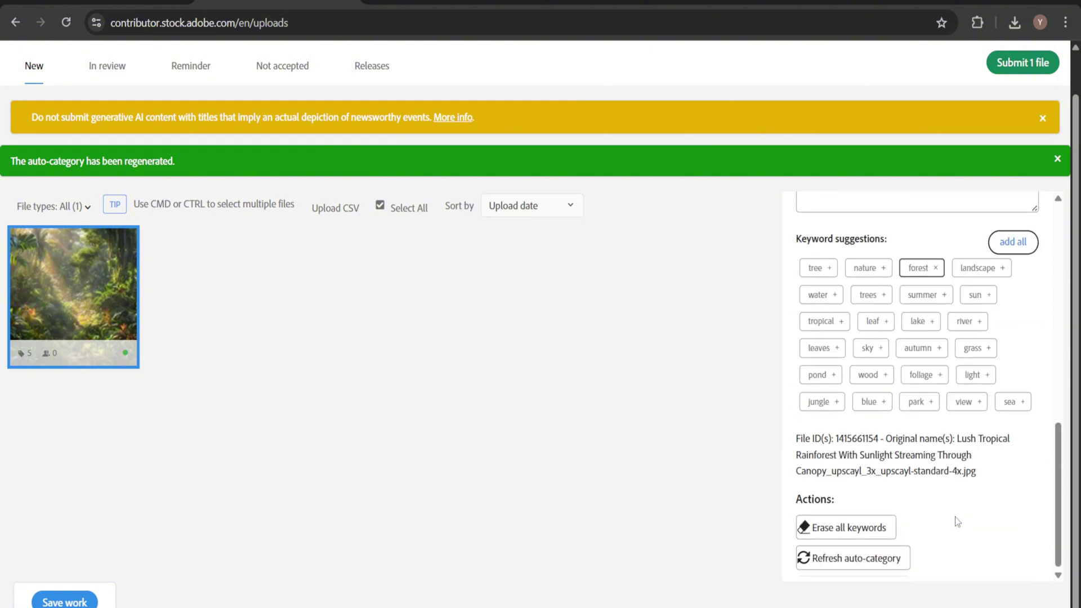
scroll(907, 478, up, 1)
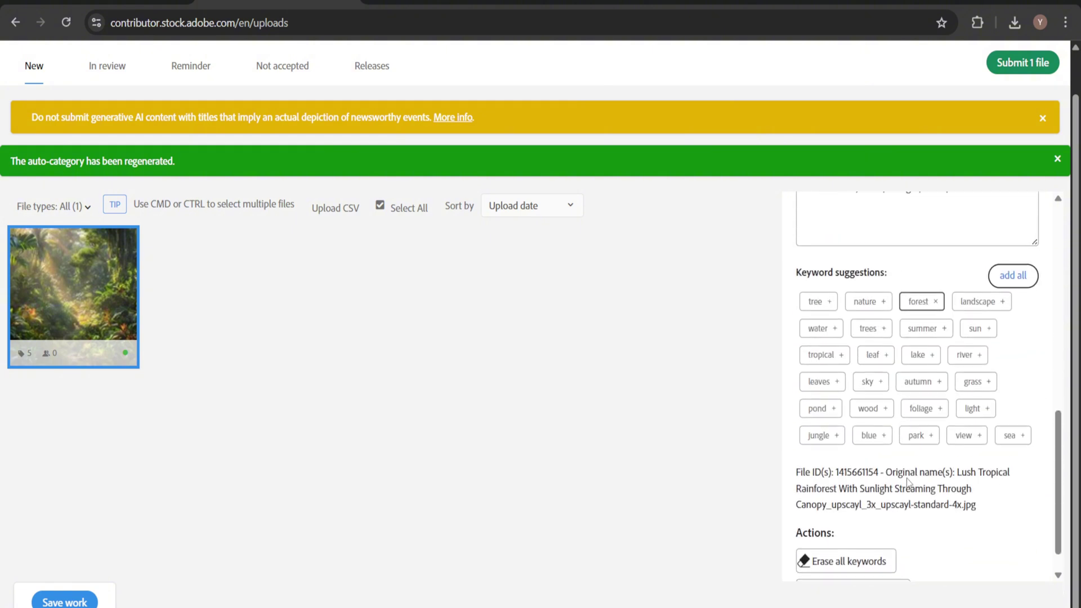
click(1004, 276)
scroll(831, 411, up, 1)
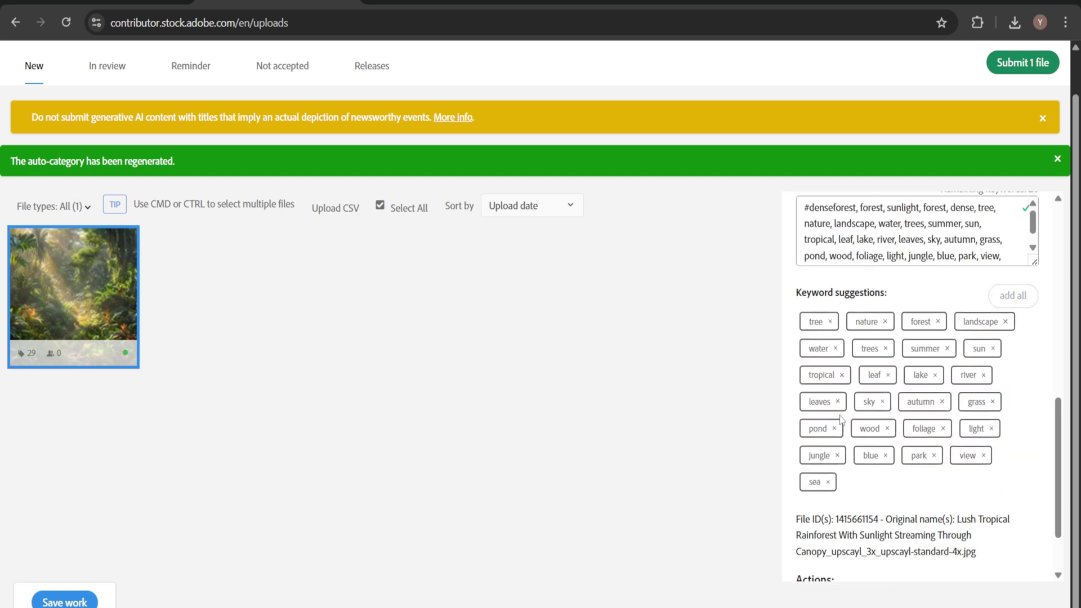
scroll(833, 411, up, 2)
scroll(860, 466, down, 3)
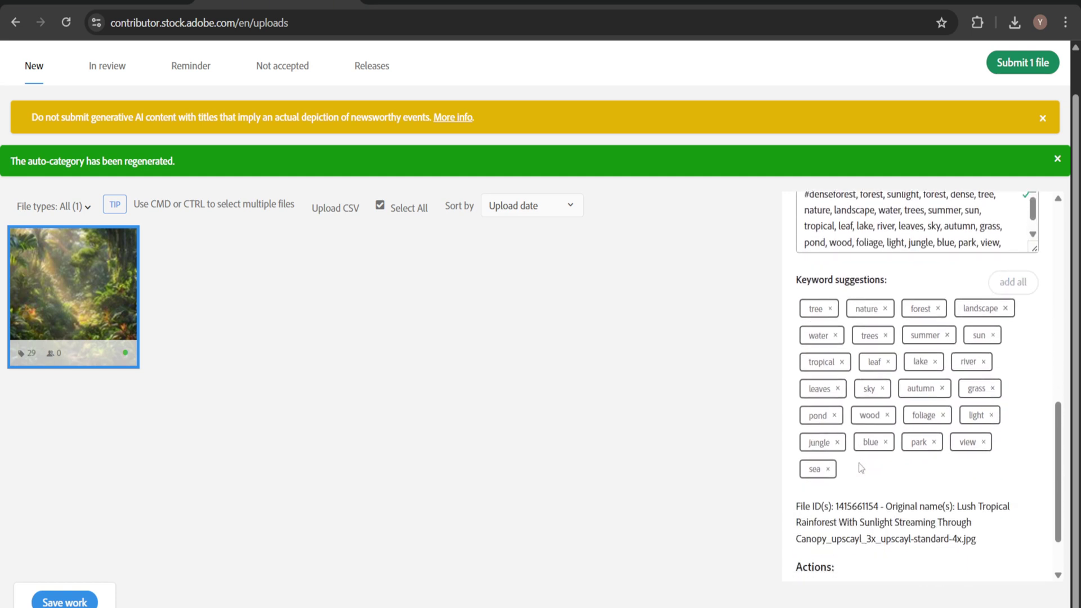
scroll(861, 466, down, 2)
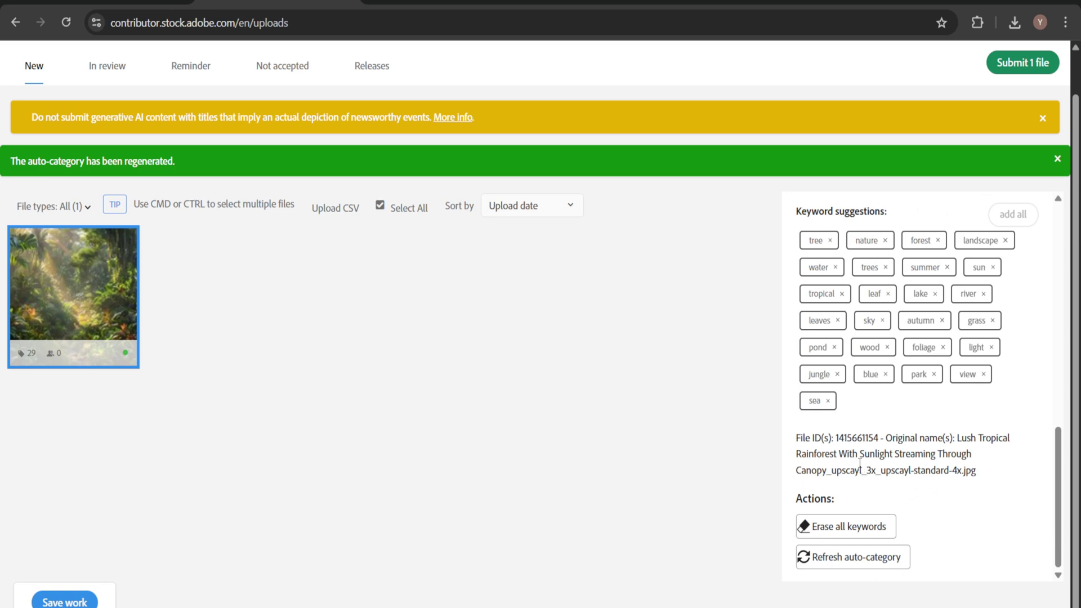
scroll(825, 469, up, 3)
scroll(825, 470, up, 1)
scroll(811, 447, up, 3)
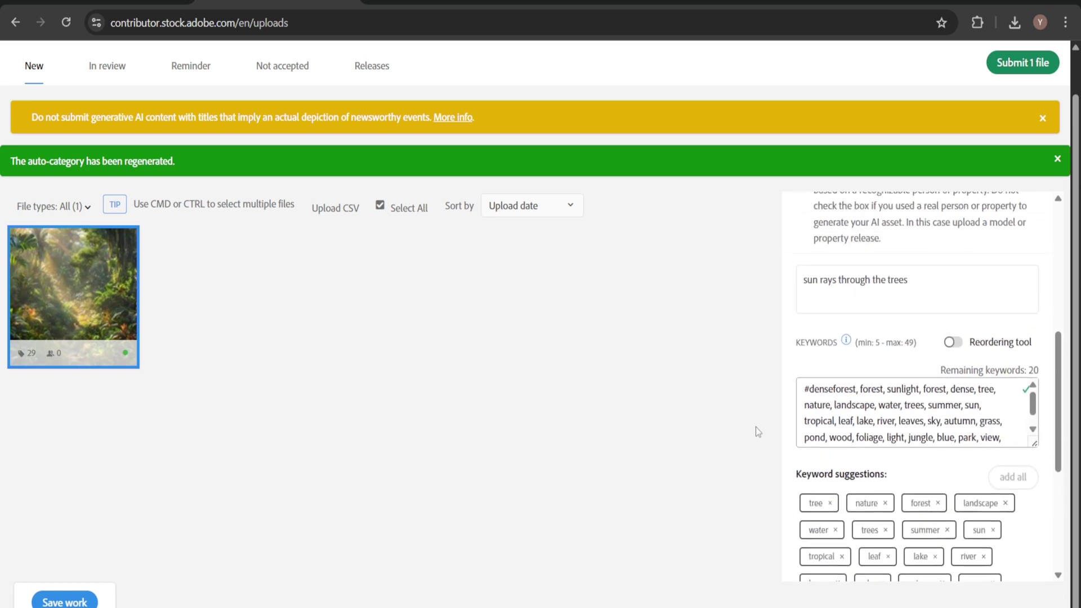
scroll(498, 335, up, 1)
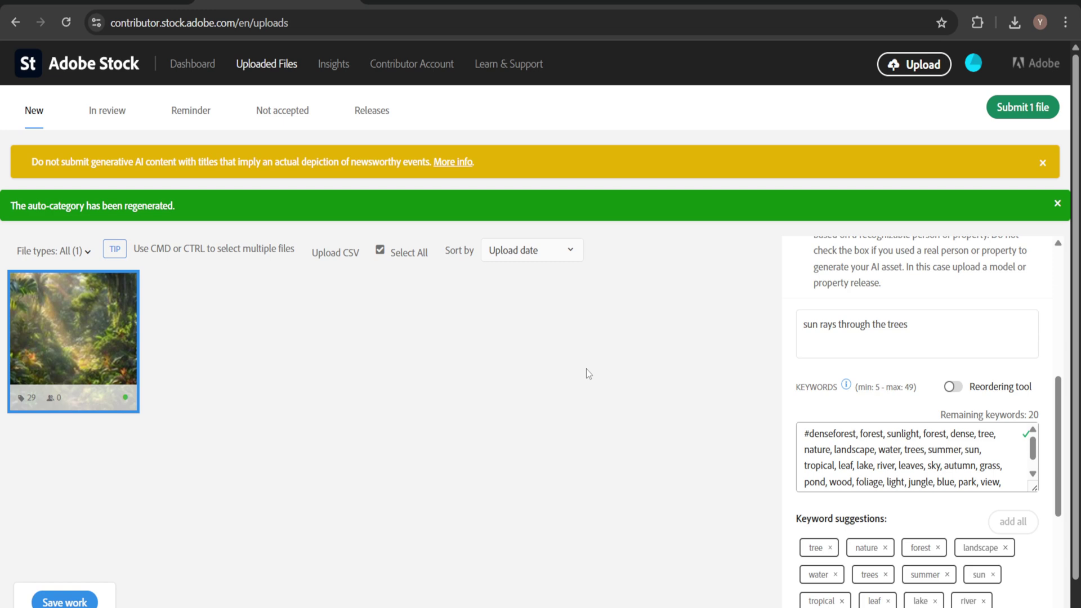
Submit the single rainforest file and confirm it appears under In review.
click(1021, 113)
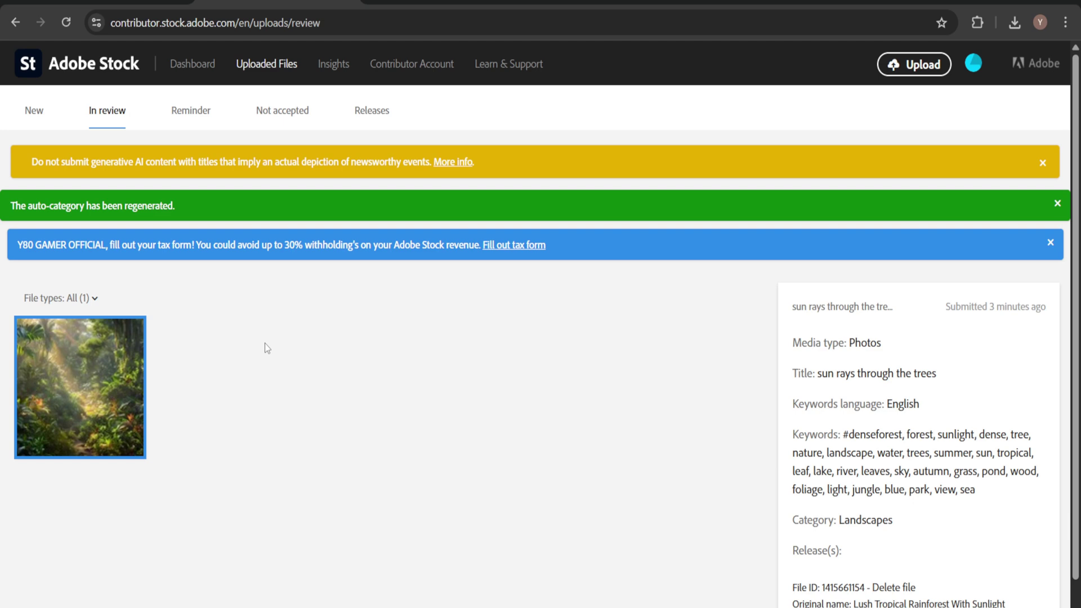
scroll(264, 343, down, 1)
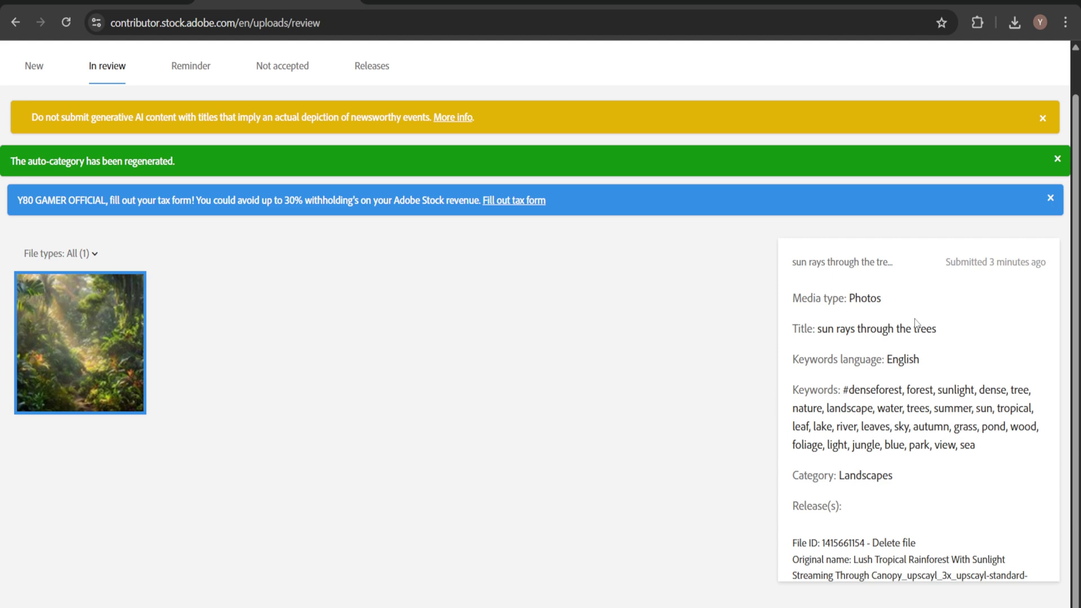
scroll(915, 318, up, 1)
right_click(589, 395)
click(469, 365)
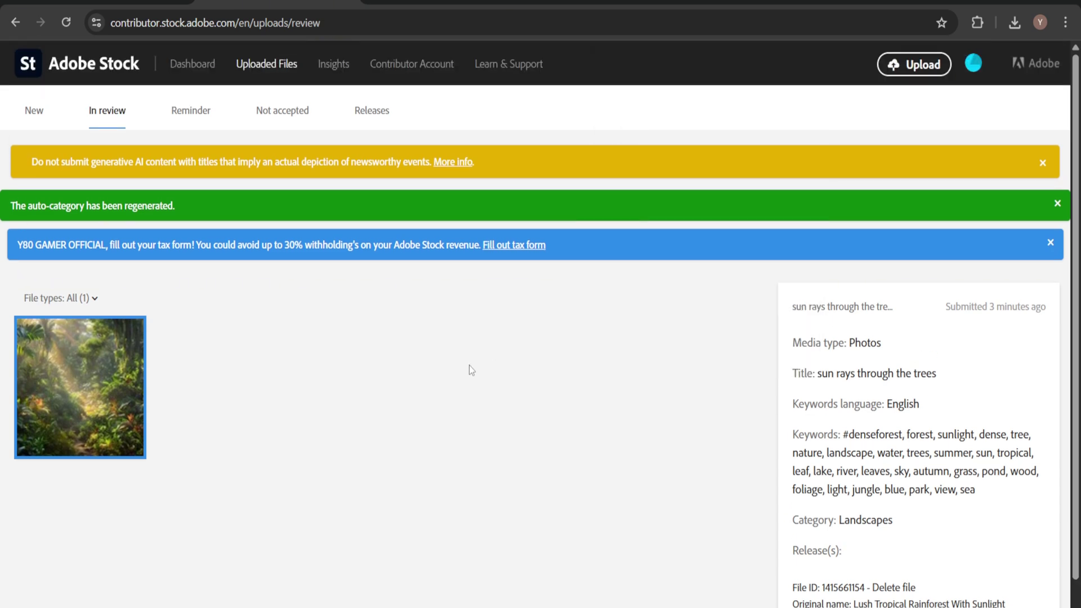
Open the Upload overlay from the Adobe Stock Contributor header.
click(910, 64)
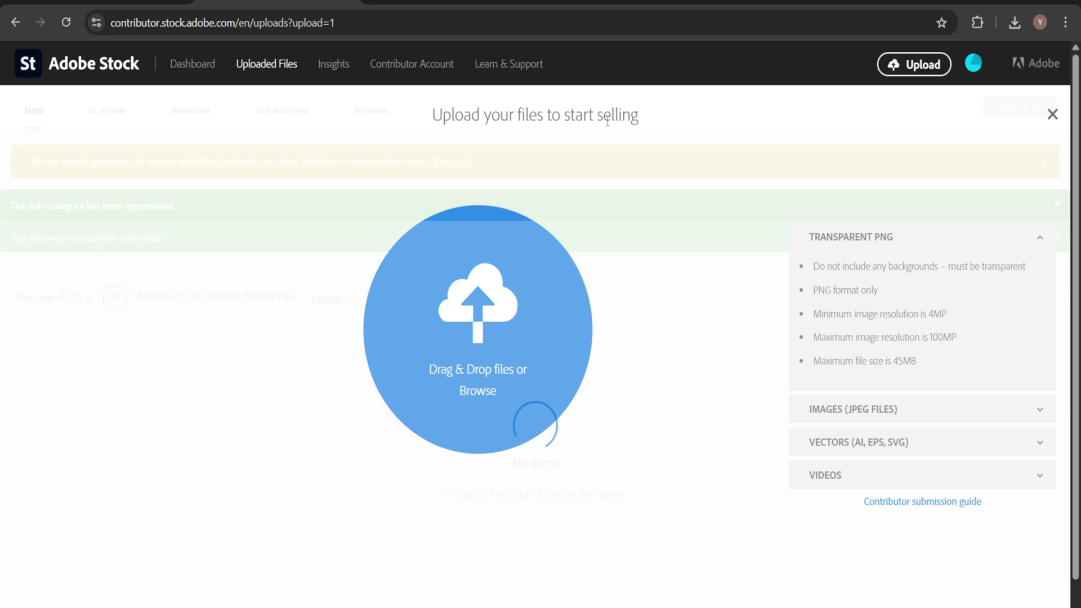